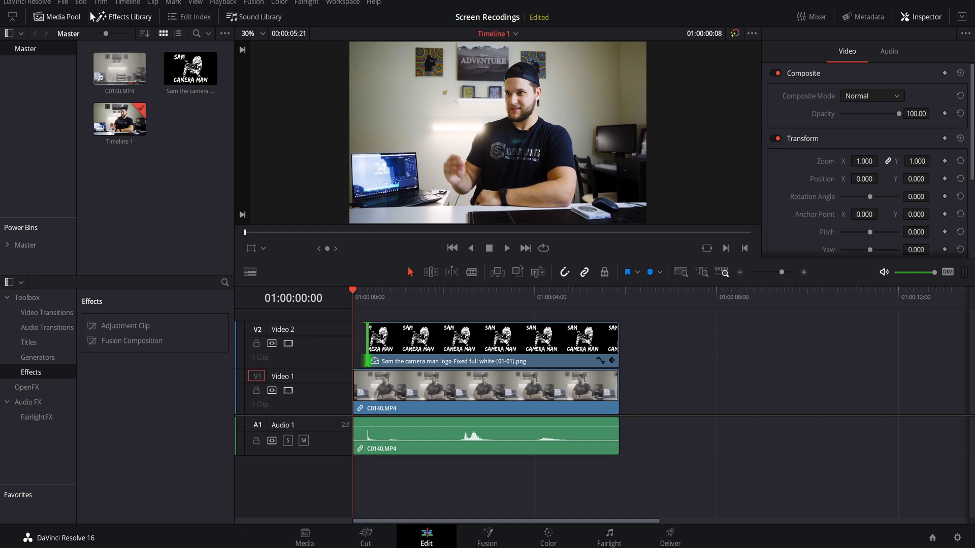
# In Project Settings, set the timeline resolution to 1280 x 720 HD 720P and save
pyautogui.click(63, 3)
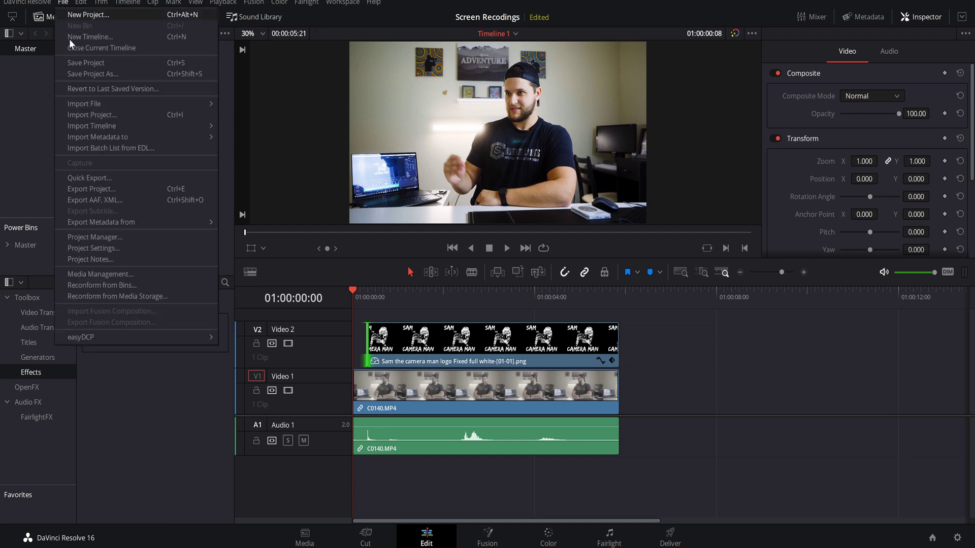
pyautogui.click(129, 248)
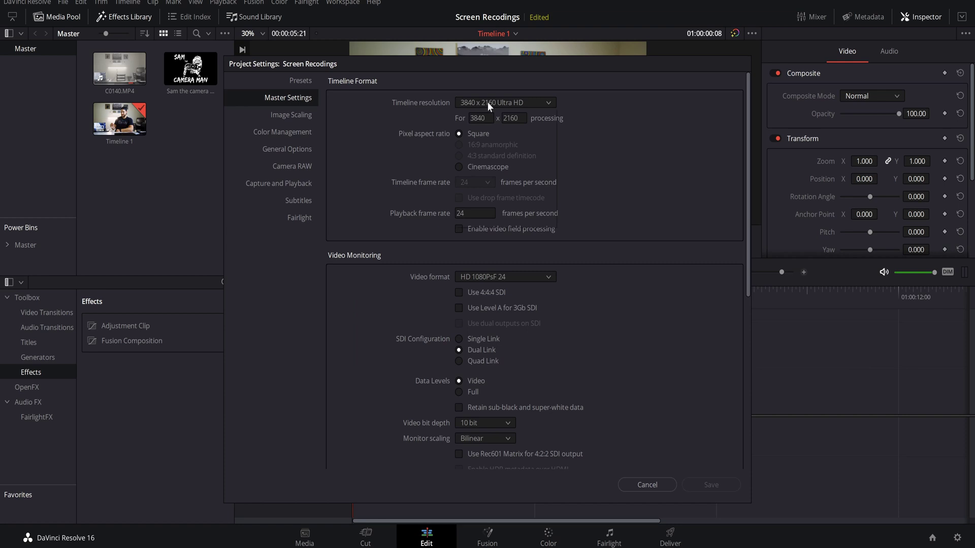
pyautogui.click(488, 102)
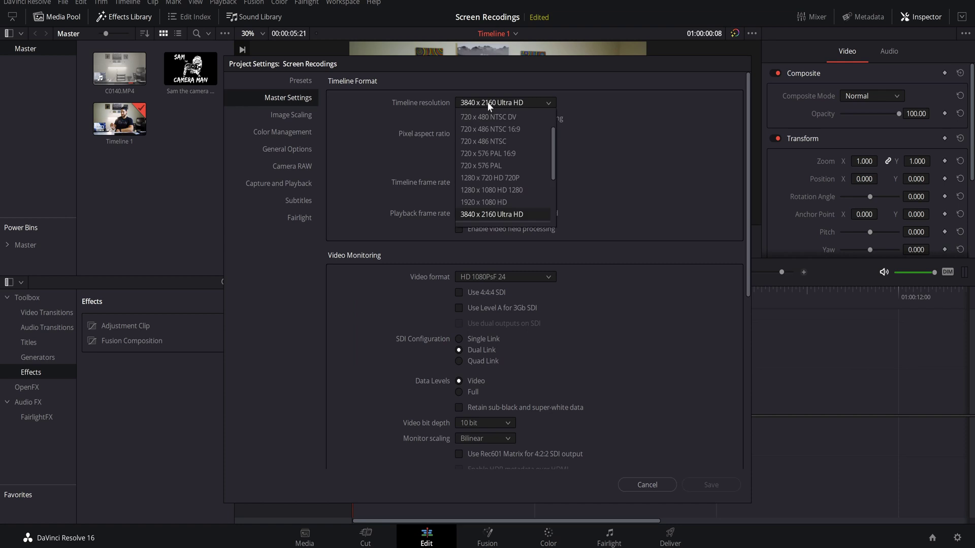
pyautogui.click(496, 178)
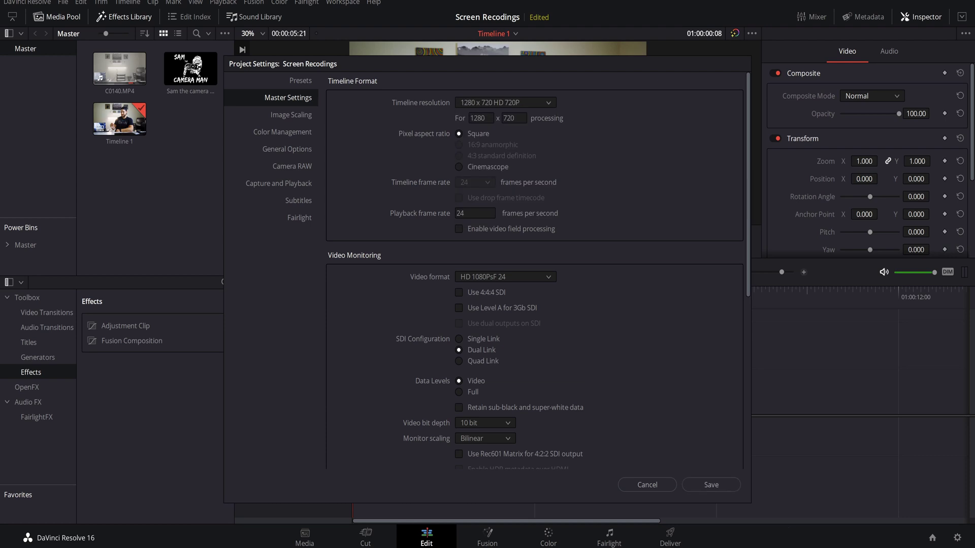
pyautogui.click(717, 485)
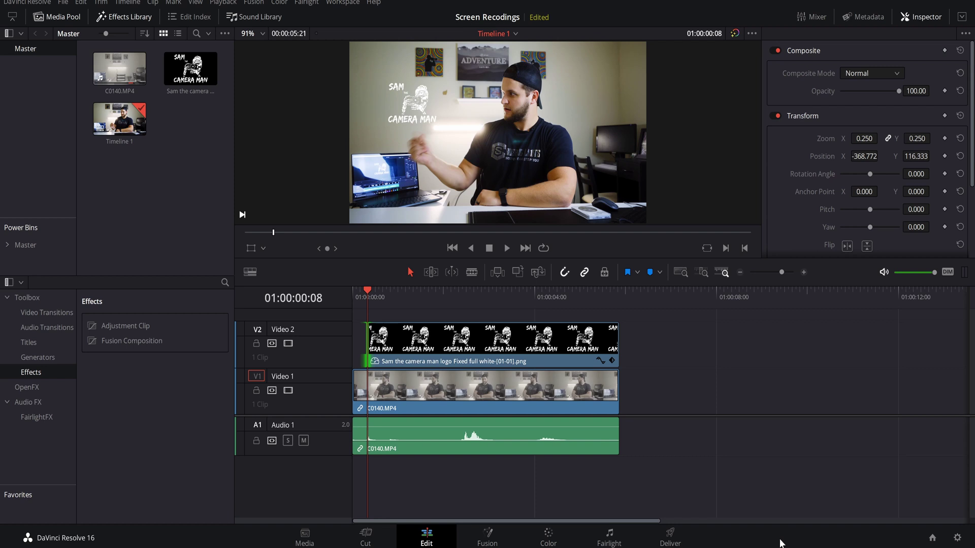
pyautogui.click(210, 4)
pyautogui.moveTo(246, 42)
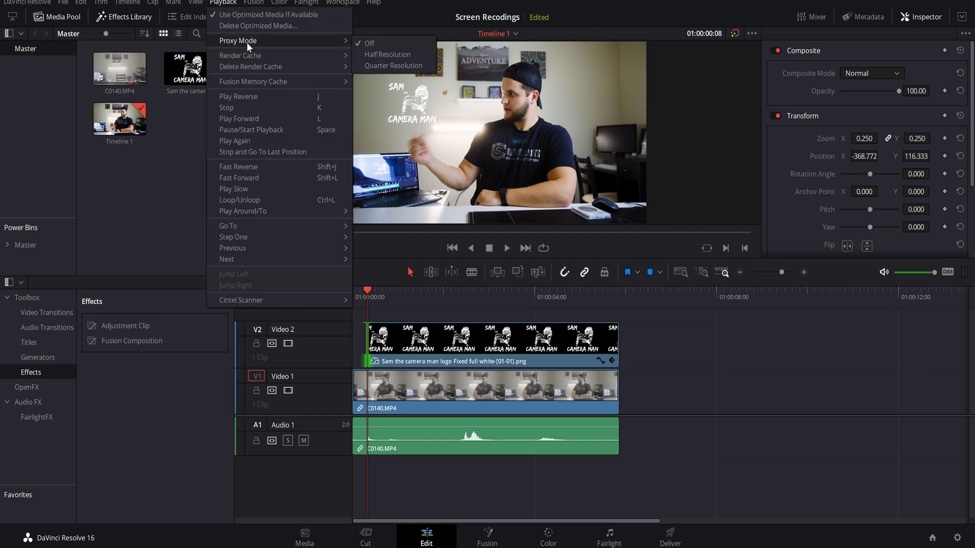
pyautogui.click(372, 59)
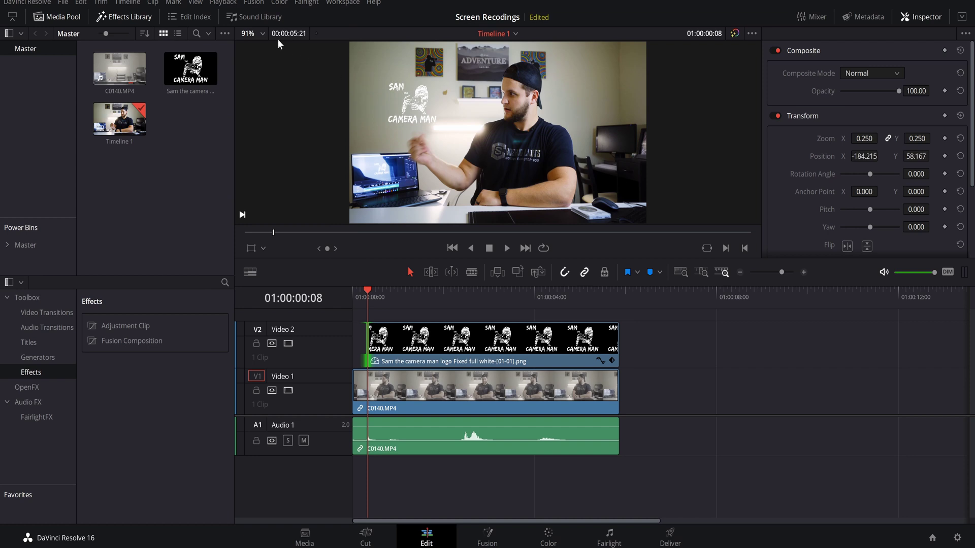
pyautogui.click(225, 4)
pyautogui.moveTo(244, 41)
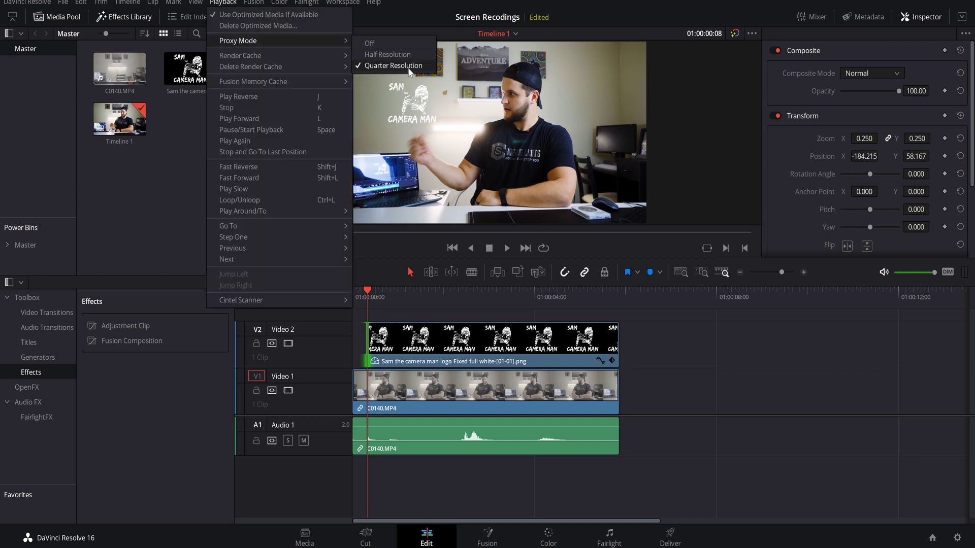
pyautogui.click(392, 54)
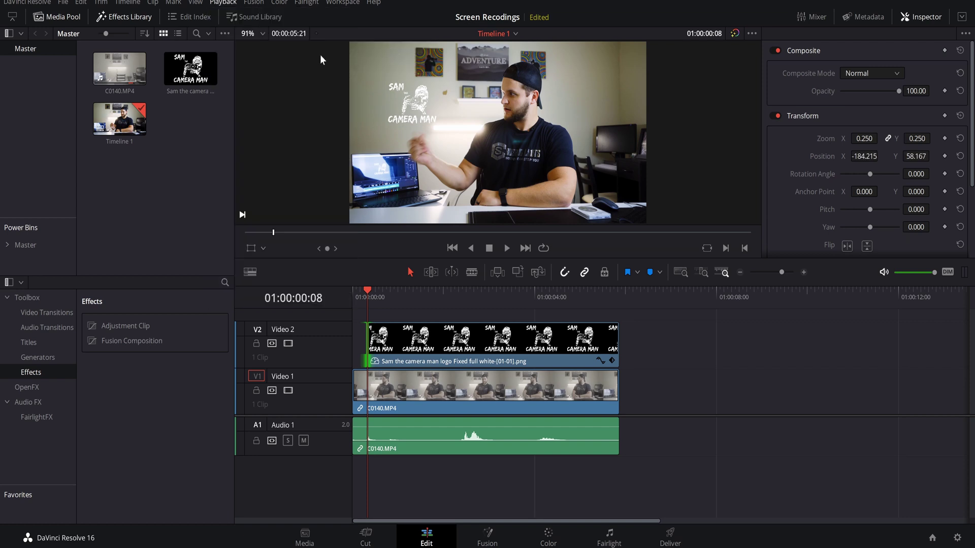
pyautogui.click(63, 5)
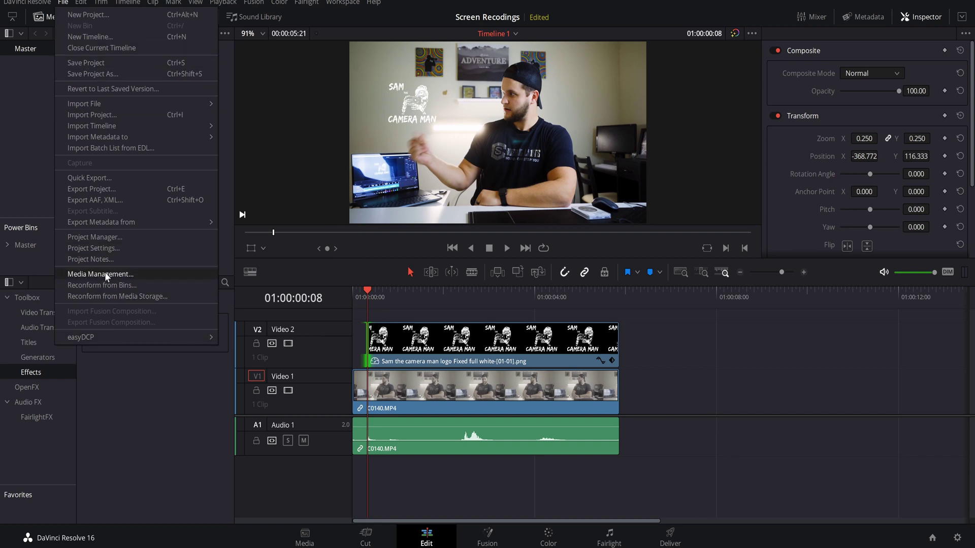
pyautogui.click(106, 249)
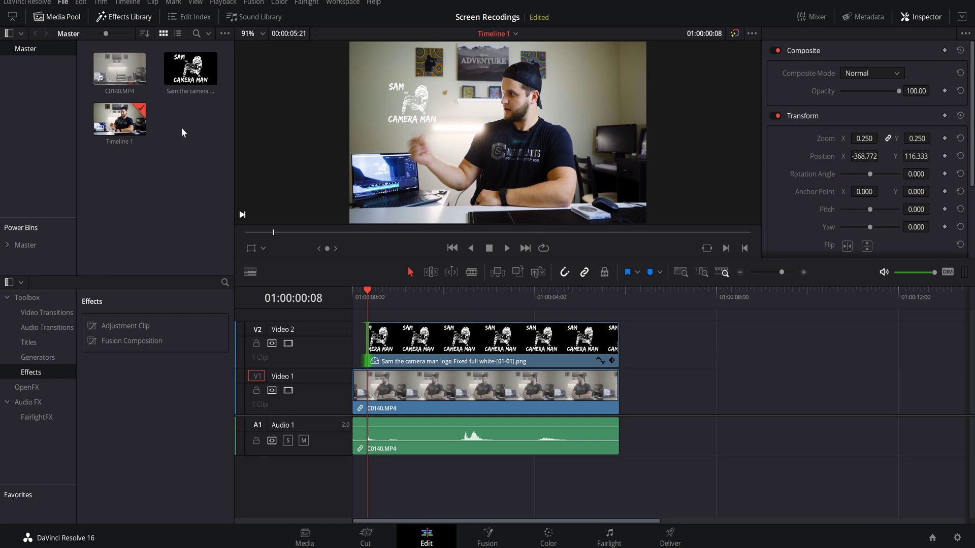
pyautogui.click(504, 102)
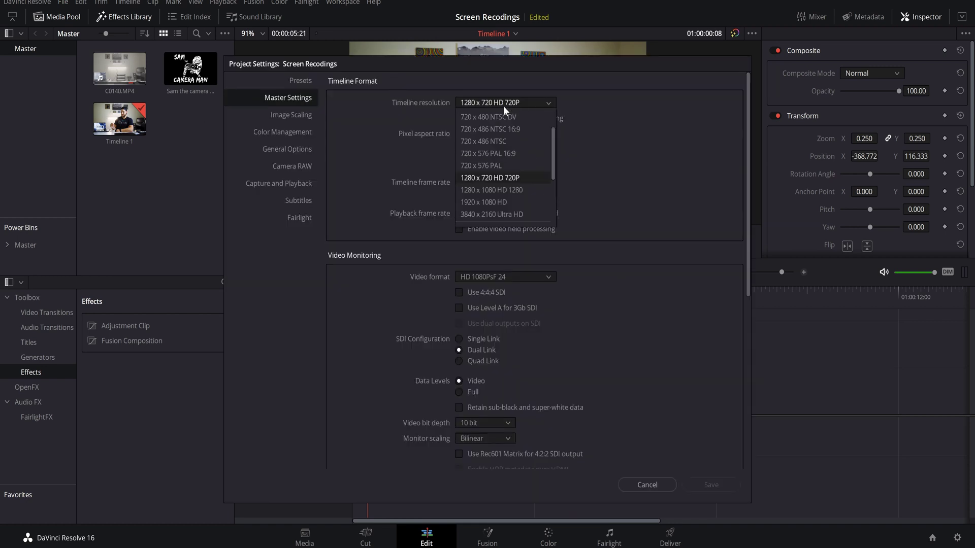
pyautogui.click(486, 212)
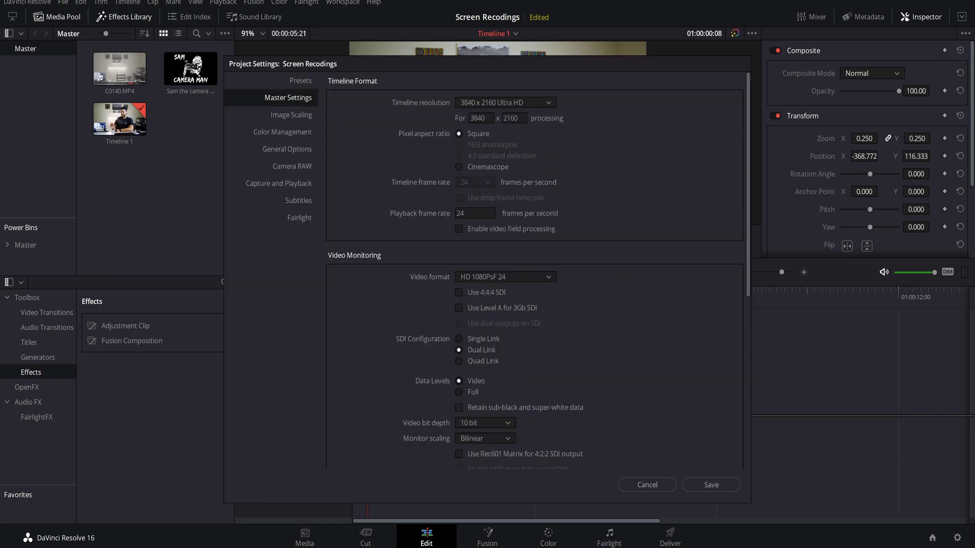
pyautogui.click(713, 487)
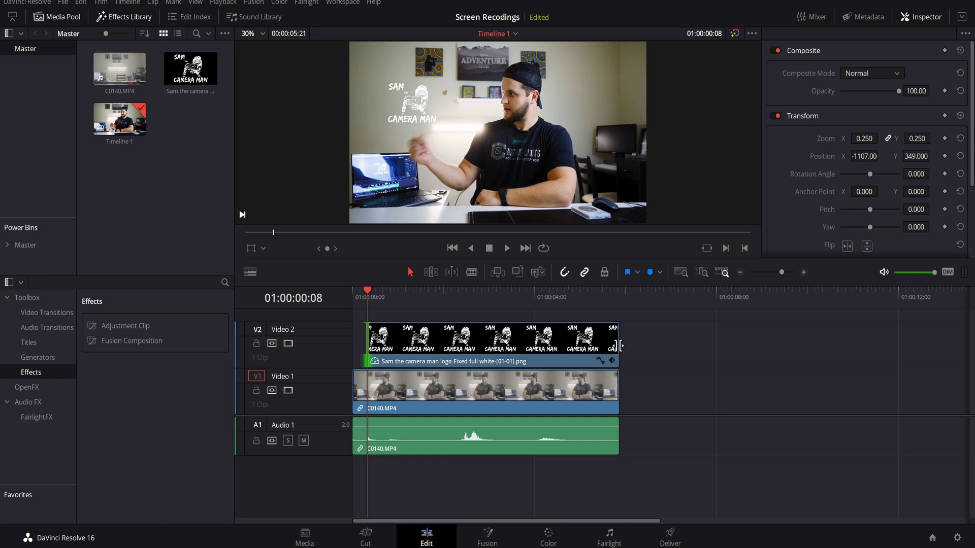
pyautogui.hotkey('shift', '9')
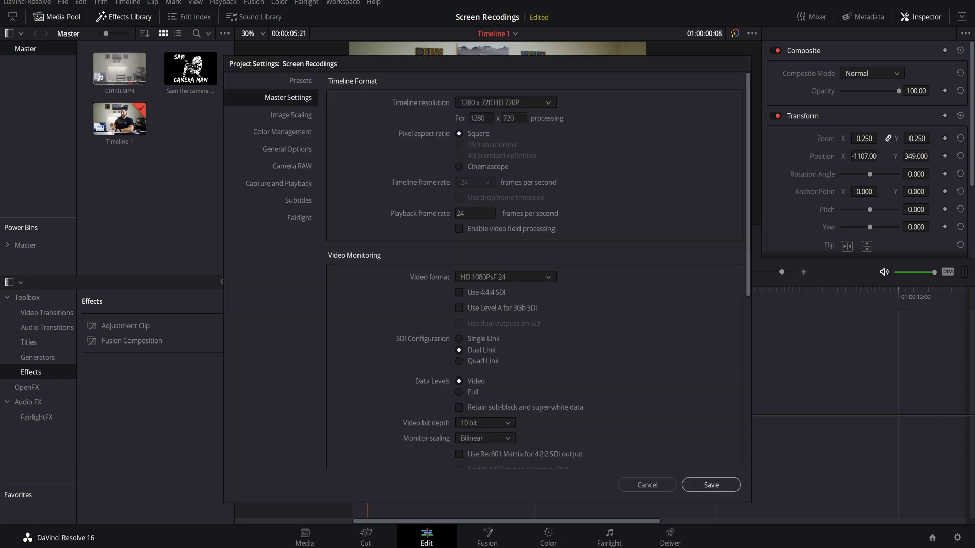
pyautogui.click(711, 485)
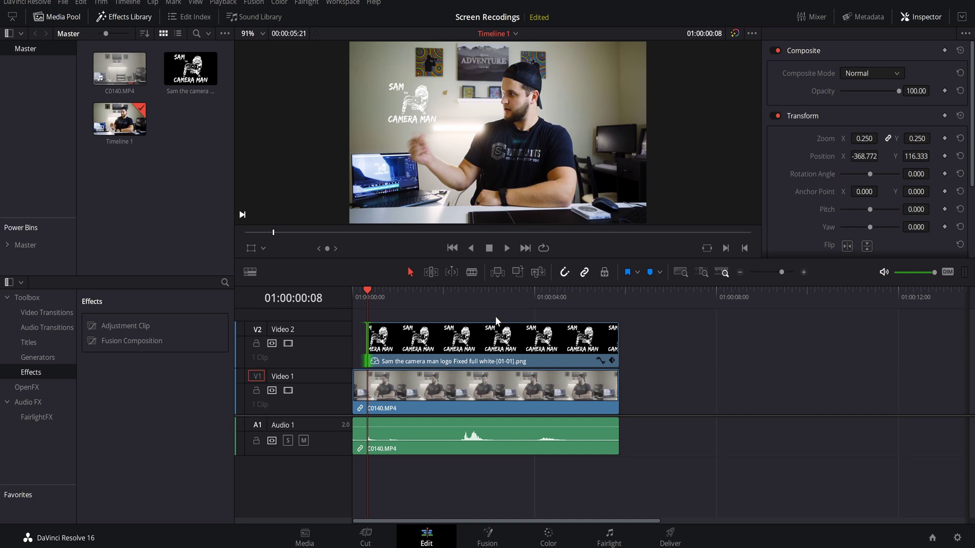
# Split the logo clip and the footage with its audio at 01:00:04:03
pyautogui.click(529, 304)
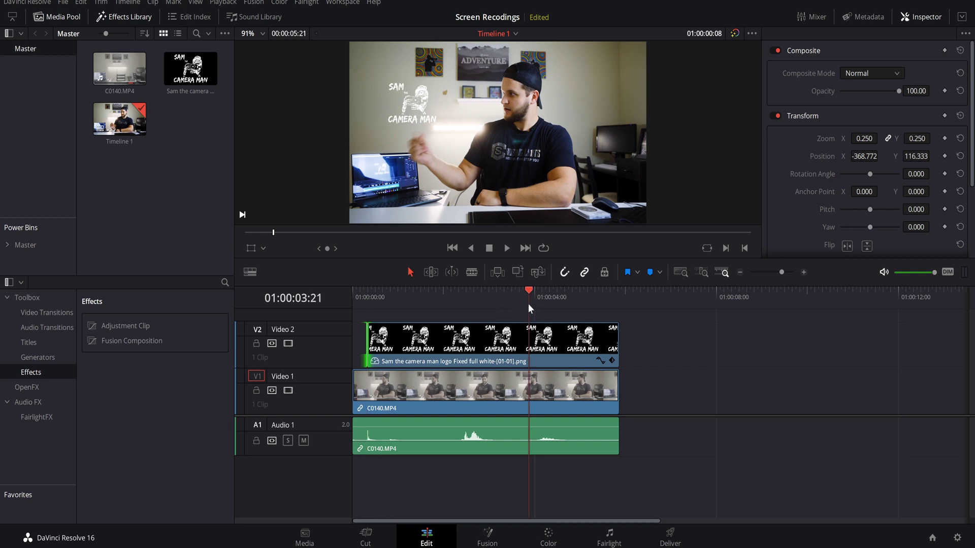
pyautogui.moveTo(529, 303); pyautogui.dragTo(539, 302)
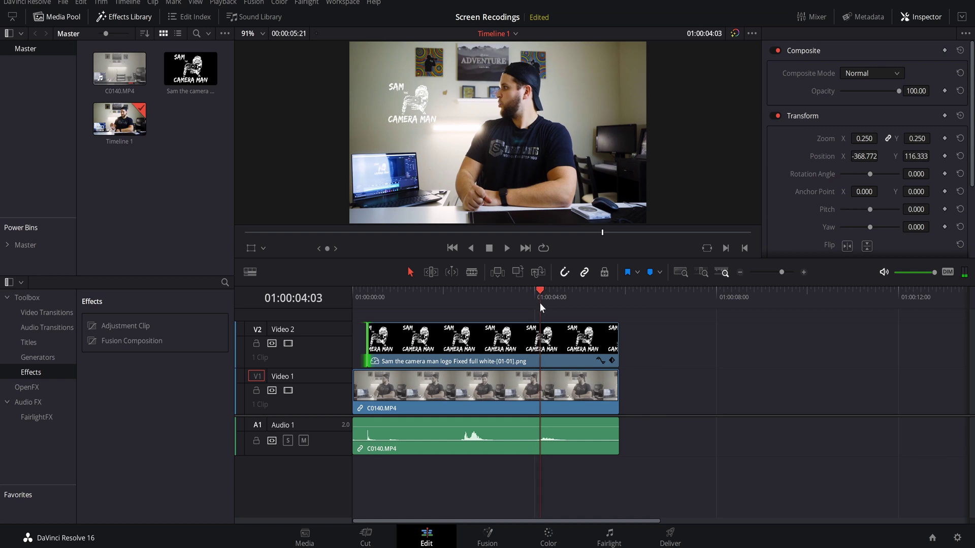
pyautogui.press('b')
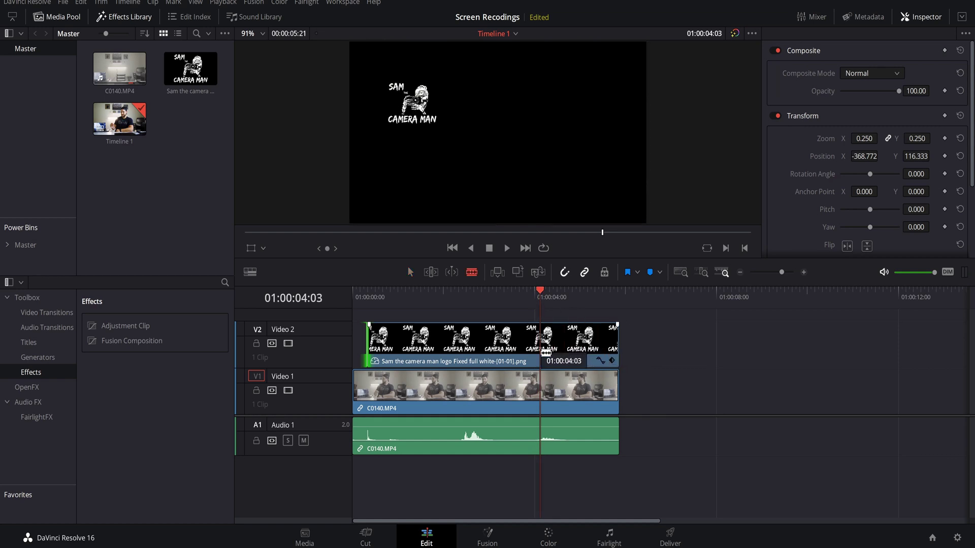
pyautogui.click(546, 352)
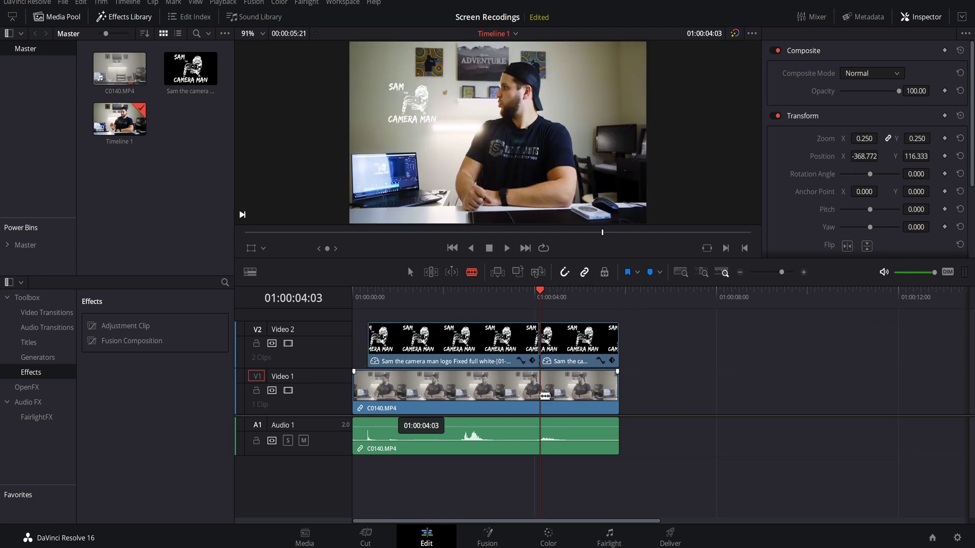
pyautogui.click(544, 394)
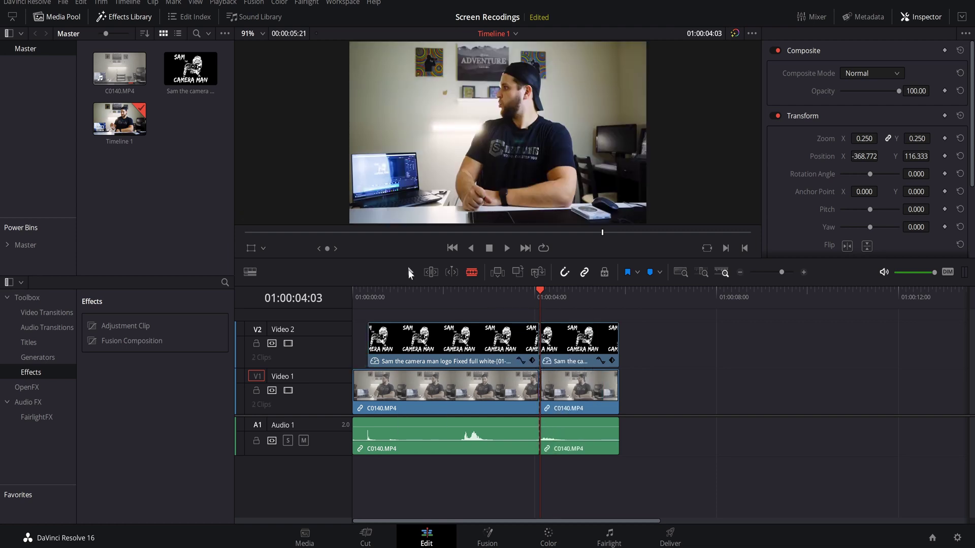
# Combine the later logo and footage halves into Fusion Clip 1 and scrub through it
pyautogui.click(410, 271)
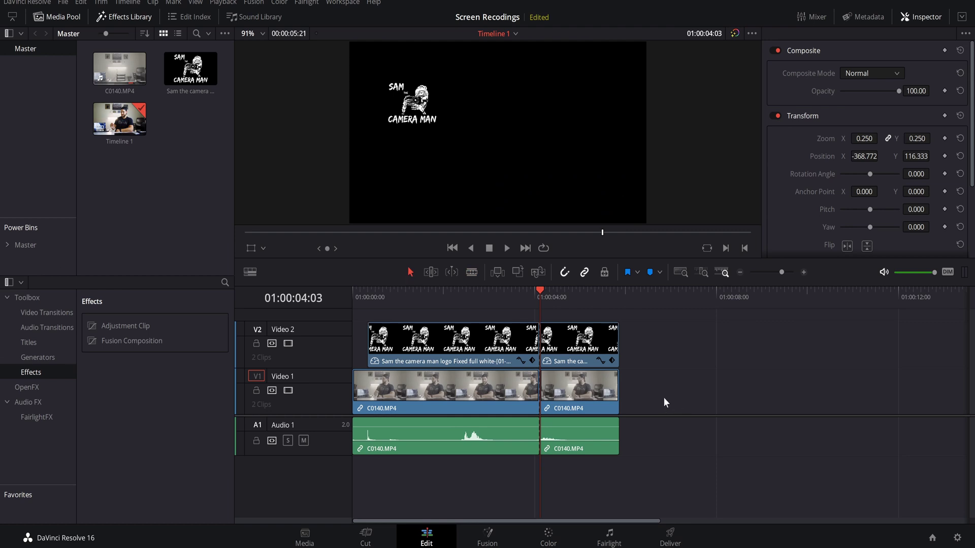
pyautogui.moveTo(663, 394); pyautogui.dragTo(588, 336)
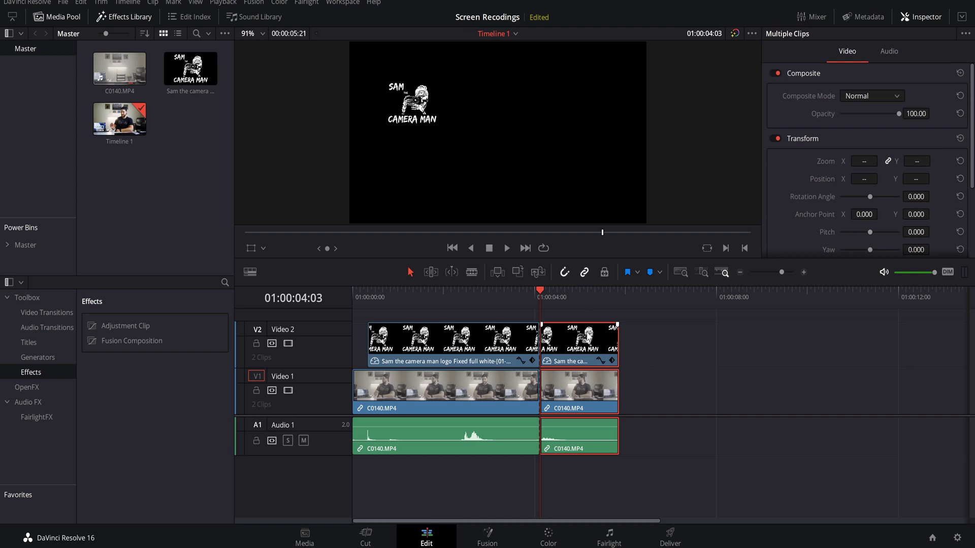
pyautogui.rightClick(587, 336)
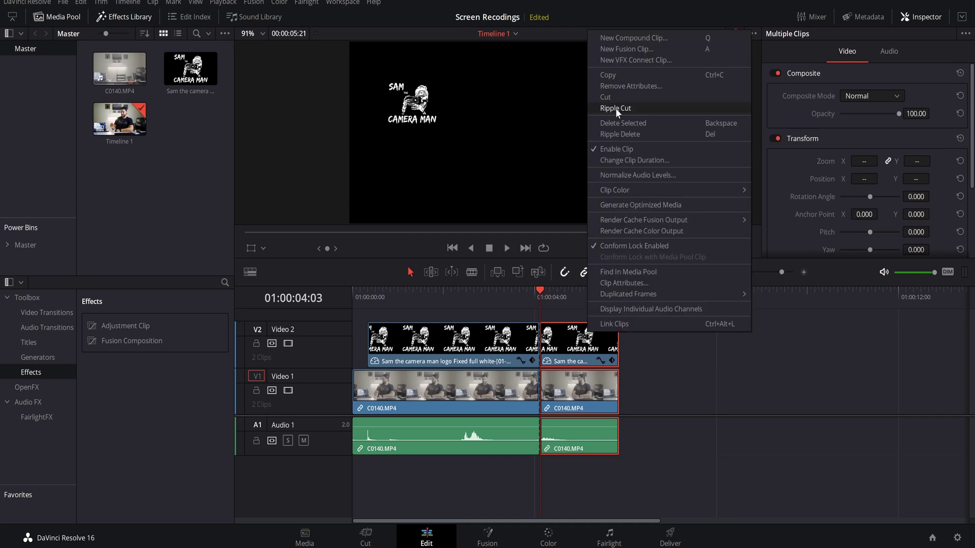
pyautogui.click(624, 51)
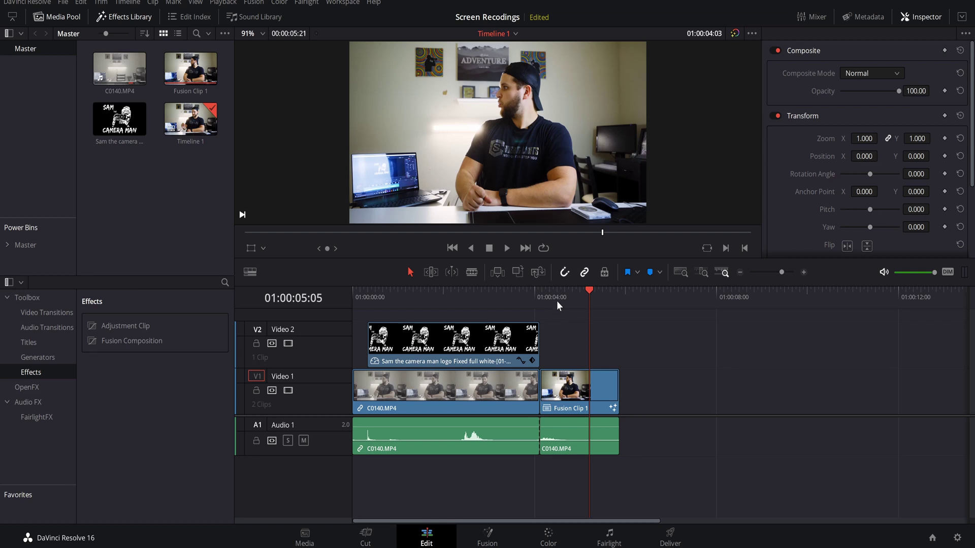
pyautogui.moveTo(556, 304); pyautogui.dragTo(578, 309)
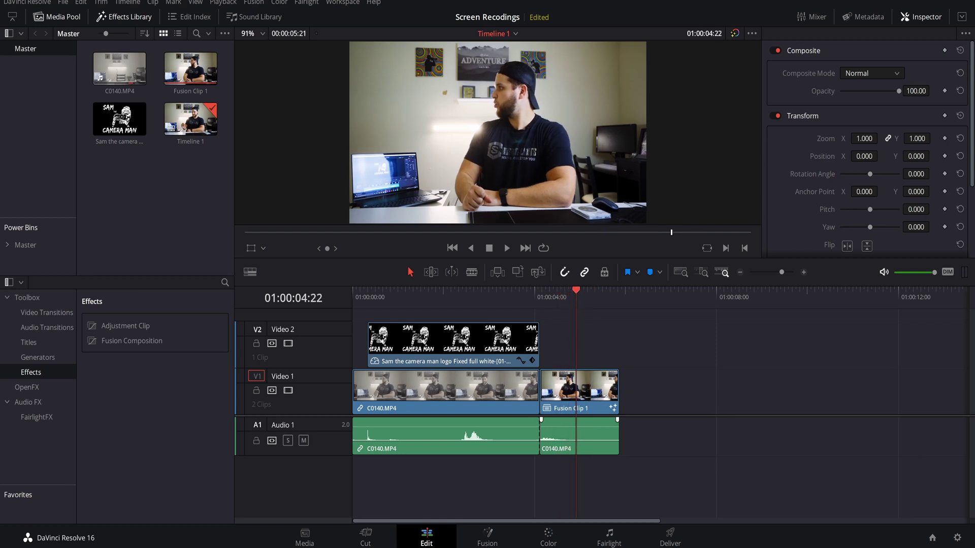
# Open Fusion Clip 1 on the Fusion page and spread out the MediaIn, Merge1 and MediaOut1 nodes
pyautogui.click(487, 541)
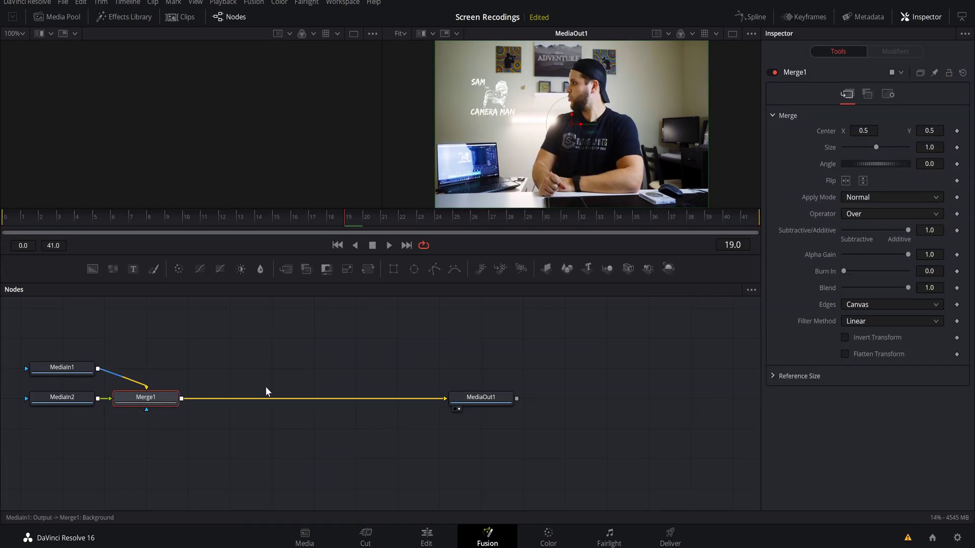
pyautogui.moveTo(163, 408); pyautogui.dragTo(339, 407)
pyautogui.moveTo(57, 399); pyautogui.dragTo(57, 452)
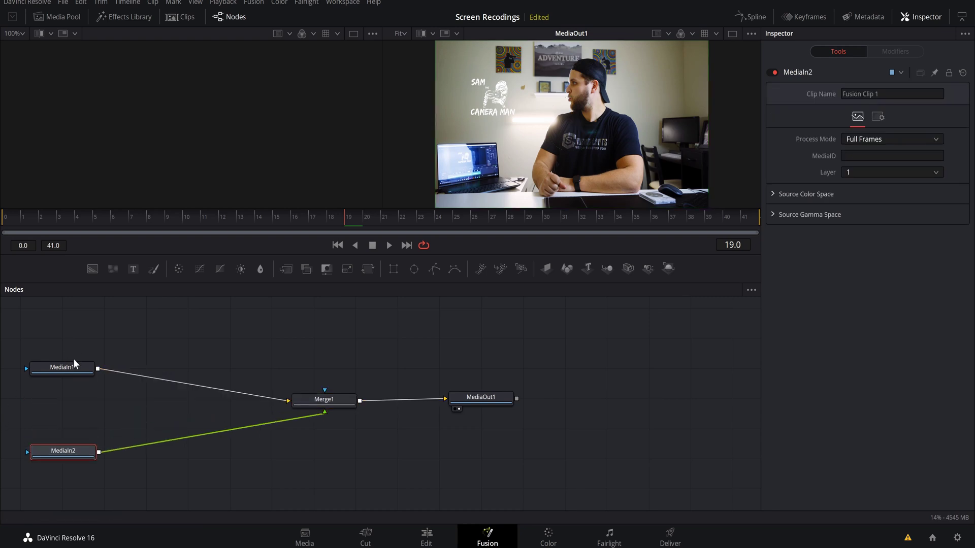
pyautogui.moveTo(74, 364); pyautogui.dragTo(78, 336)
pyautogui.moveTo(471, 404); pyautogui.dragTo(625, 408)
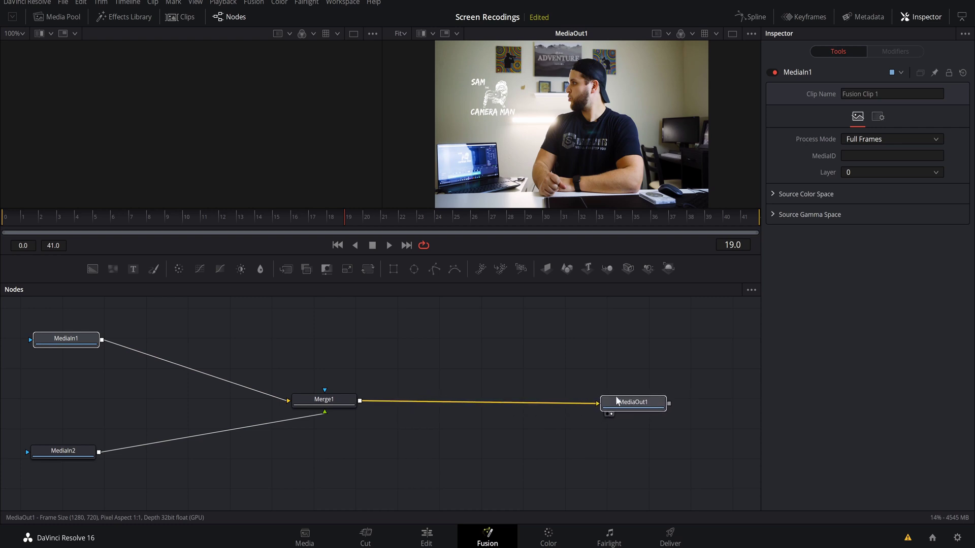
# View MediaIn1, then MediaIn2 in the left viewer, and enlarge the viewers
pyautogui.click(74, 459)
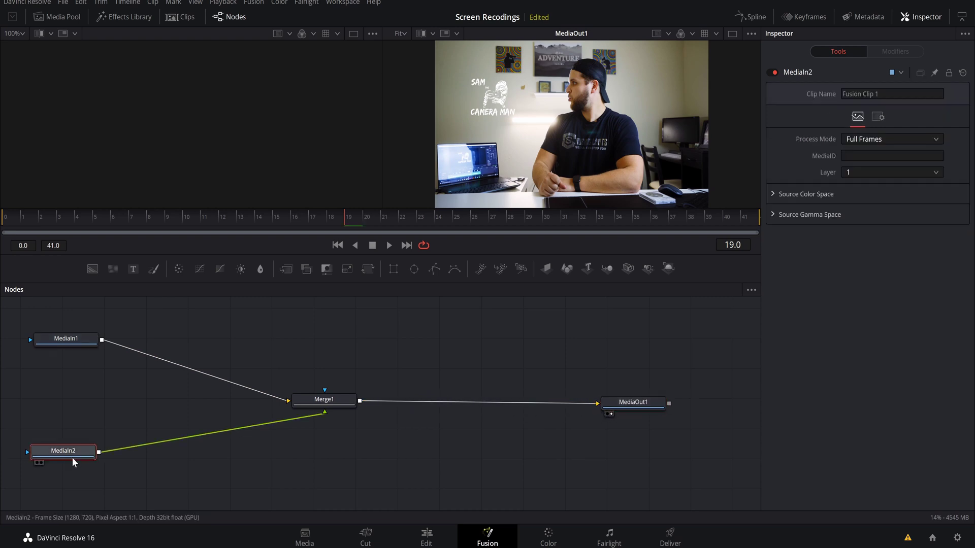
pyautogui.press('1')
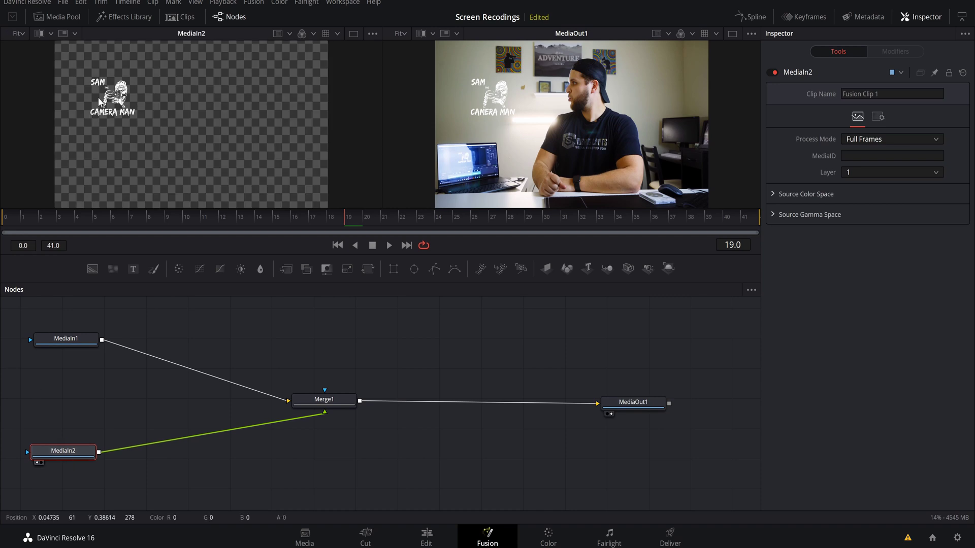
pyautogui.click(77, 347)
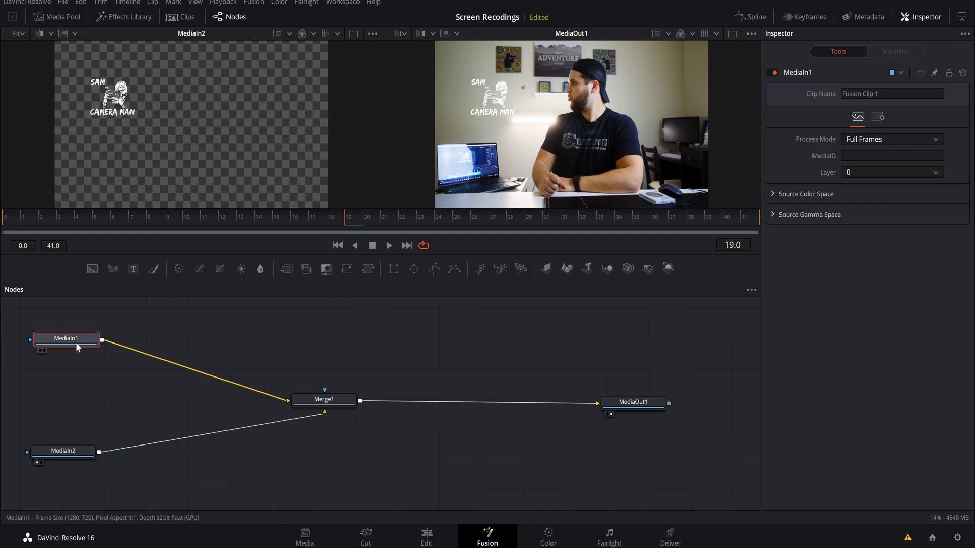
pyautogui.press('1')
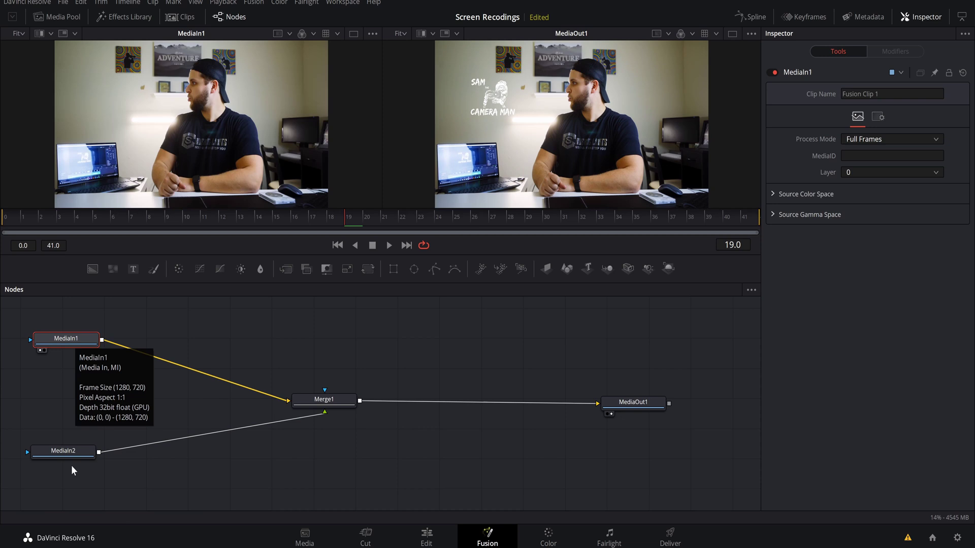
pyautogui.moveTo(63, 451); pyautogui.dragTo(90, 192)
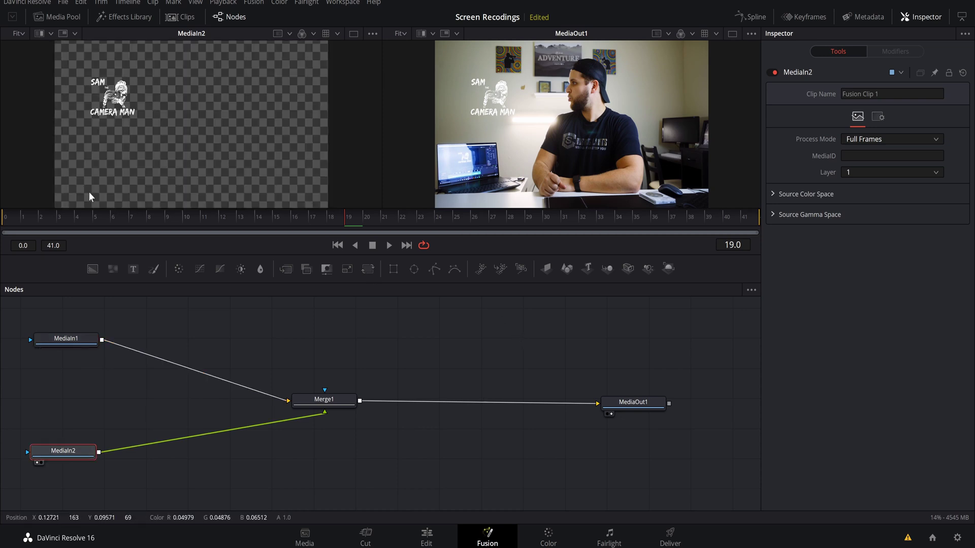
pyautogui.moveTo(304, 254); pyautogui.dragTo(300, 276)
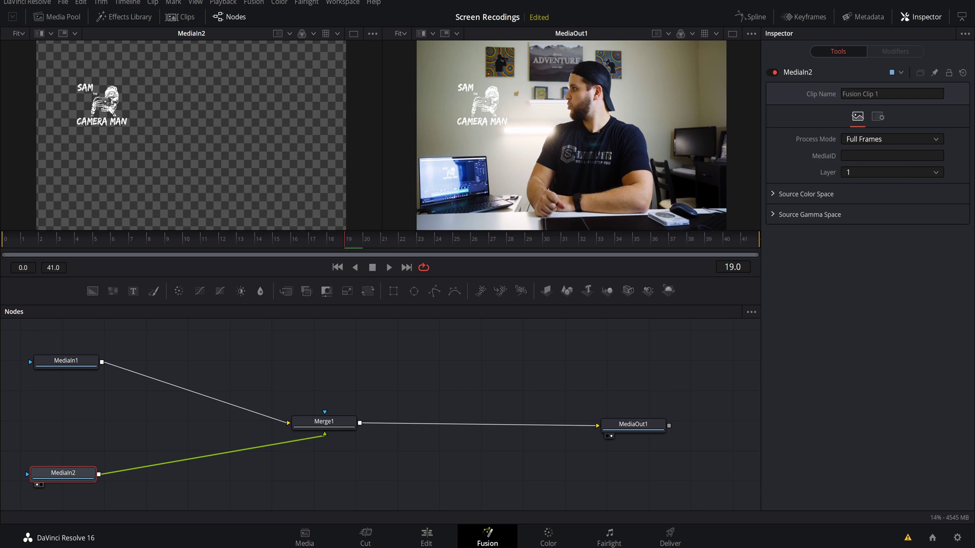
# Add a pImageEmitter node after MediaIn2 and delete MediaIn2's direct link to Merge1
pyautogui.hotkey('shift', 'space')
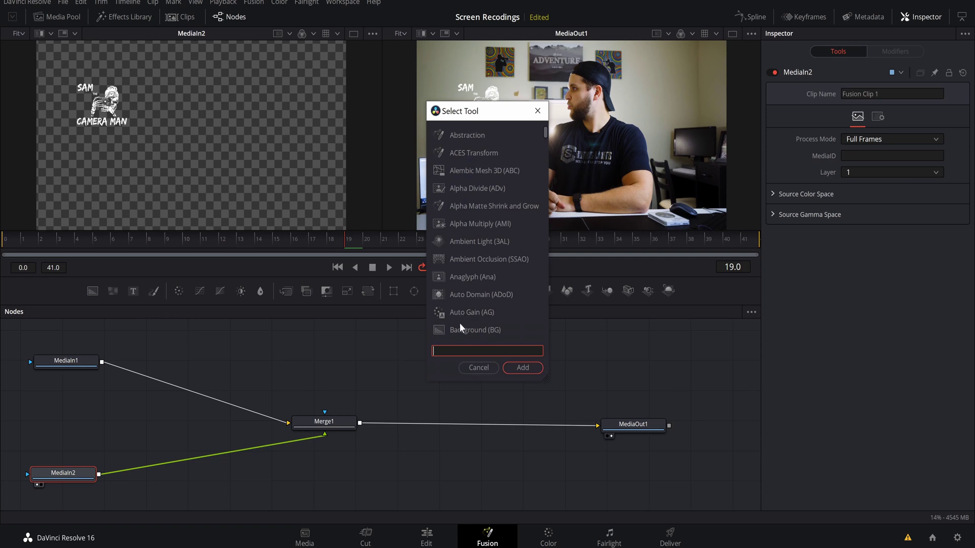
pyautogui.write('pi')
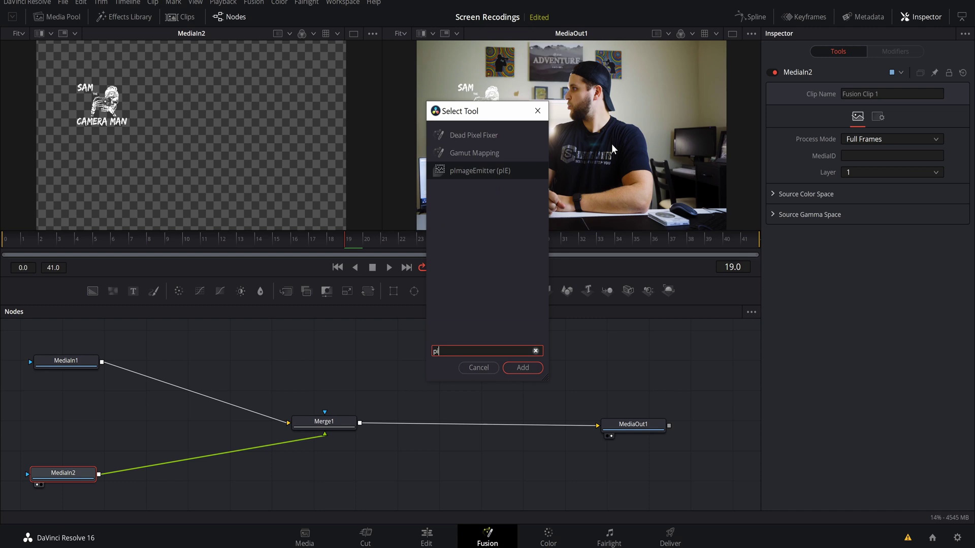
pyautogui.click(467, 169)
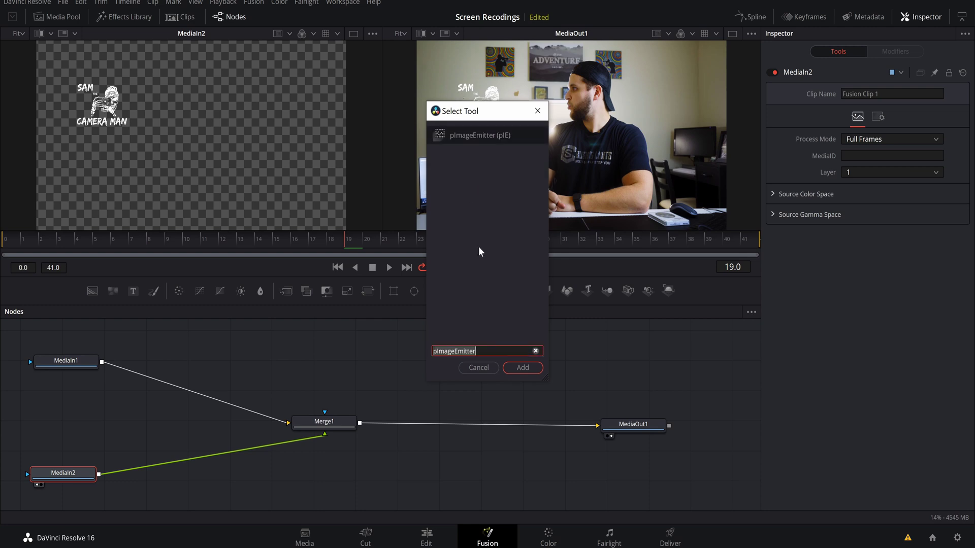
pyautogui.click(524, 370)
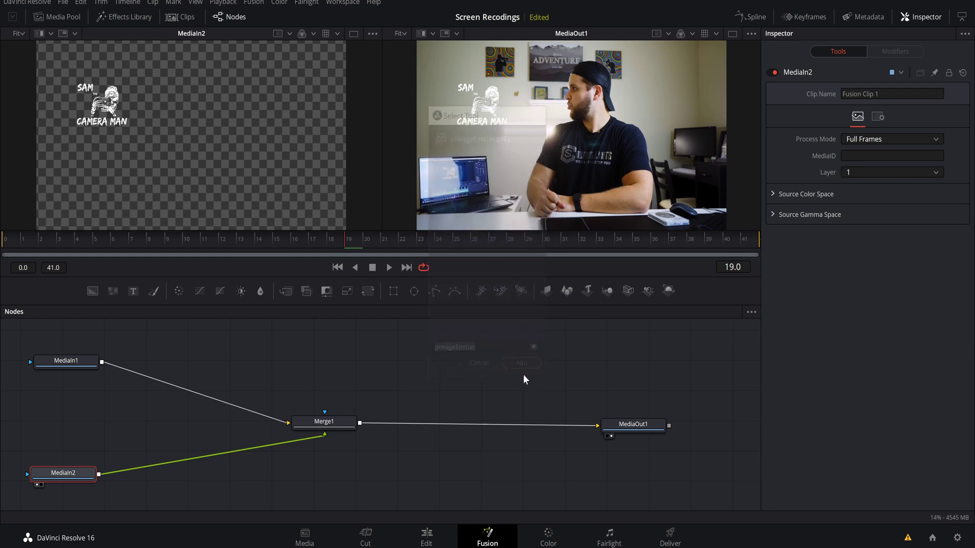
pyautogui.moveTo(151, 472); pyautogui.dragTo(167, 475)
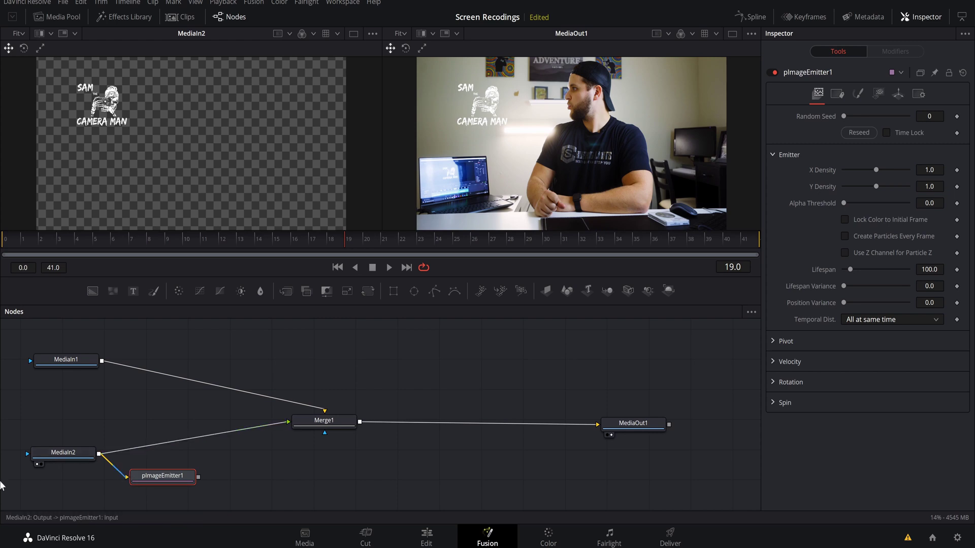
pyautogui.click(243, 431)
pyautogui.press('Delete')
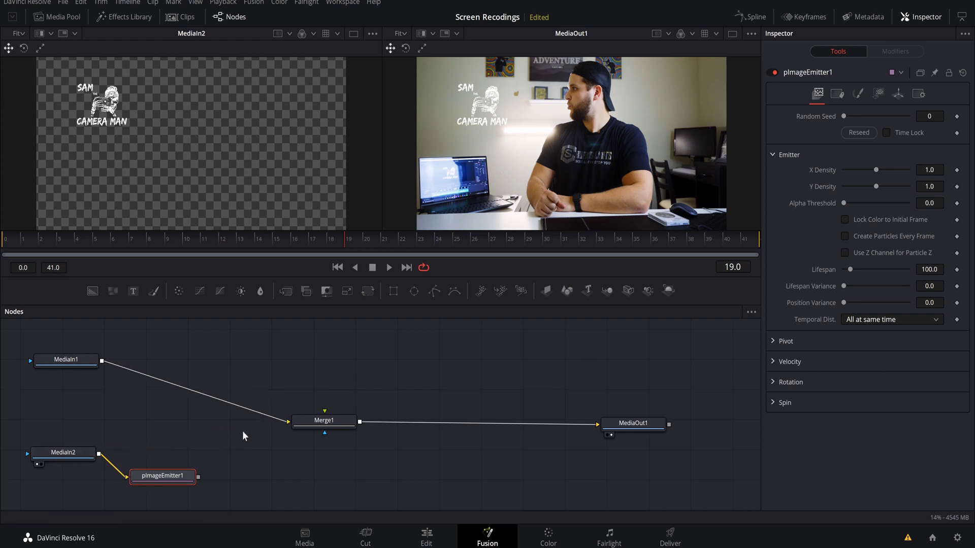
pyautogui.moveTo(179, 480); pyautogui.dragTo(178, 460)
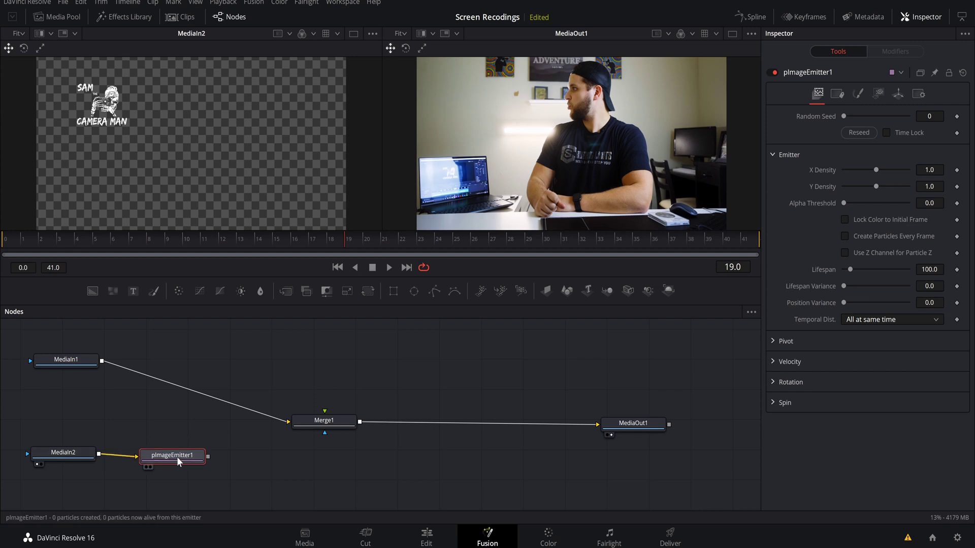
# Add a pRender node feeding Merge1's foreground, then return to frame 0
pyautogui.click(520, 290)
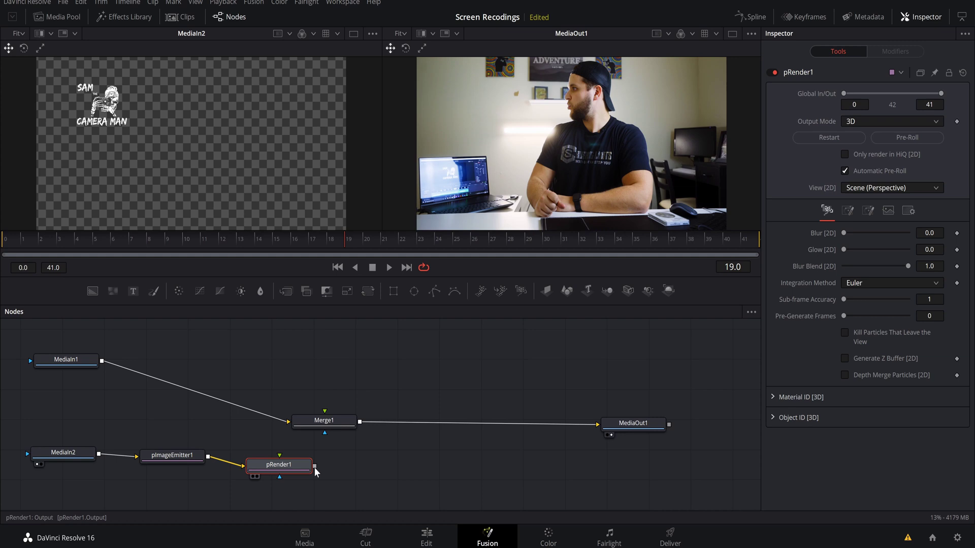
pyautogui.moveTo(315, 466); pyautogui.dragTo(346, 386)
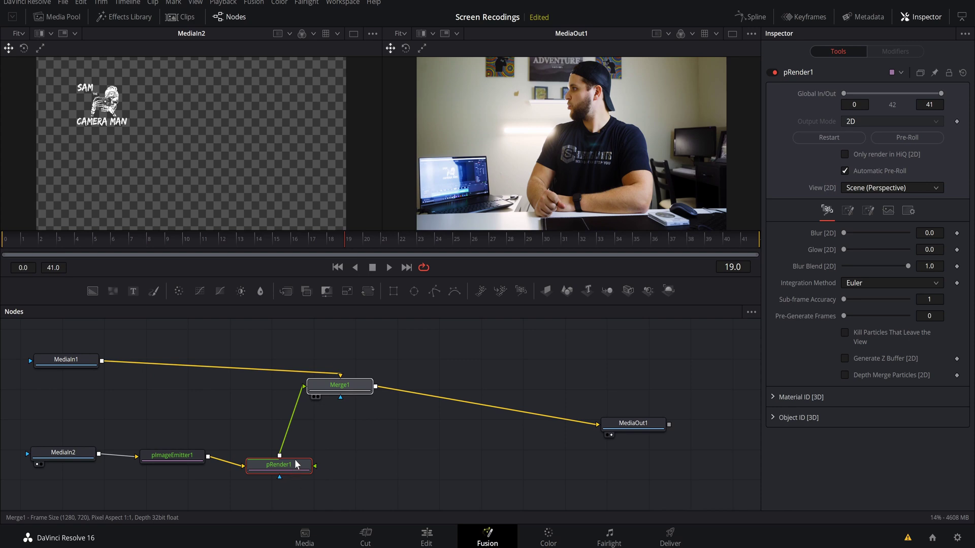
pyautogui.moveTo(295, 465); pyautogui.dragTo(319, 463)
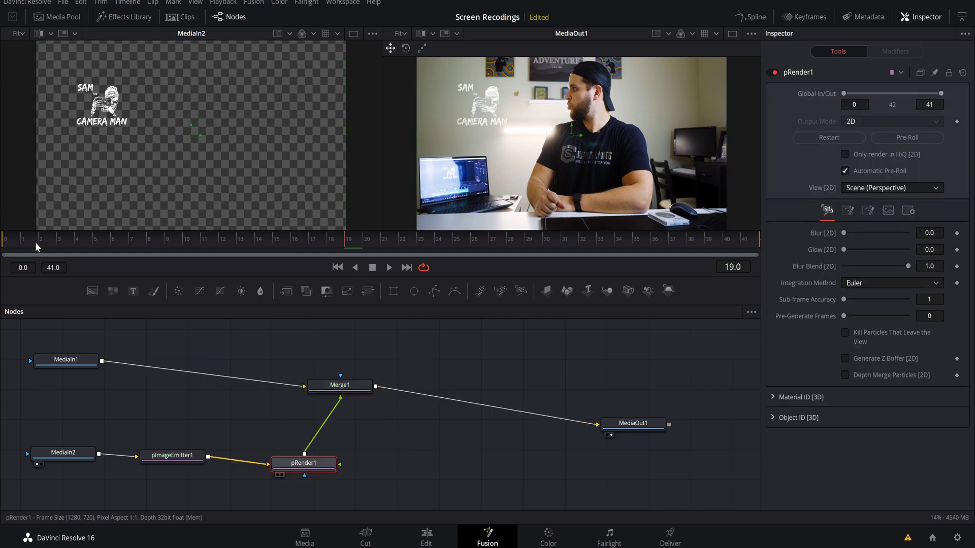
pyautogui.click(8, 242)
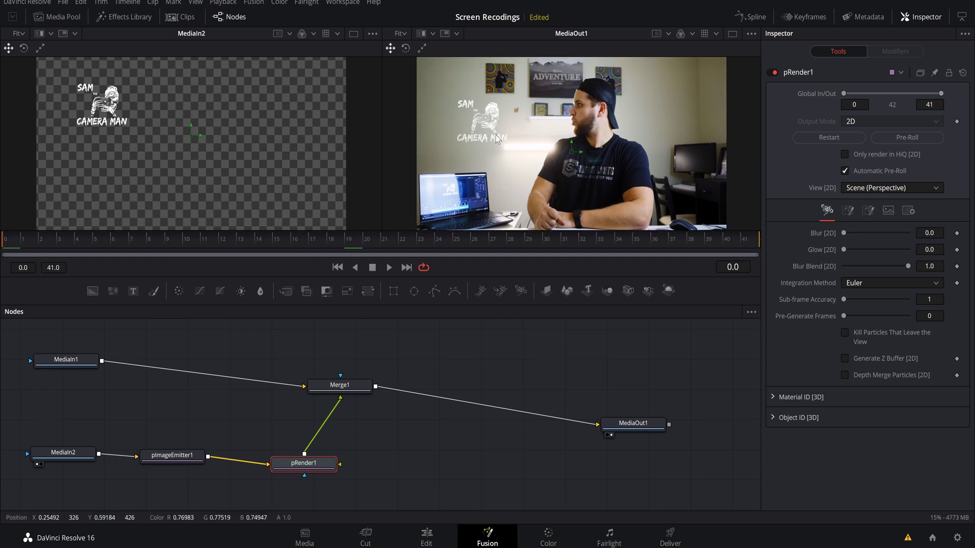
pyautogui.scroll(3, 497, 139)
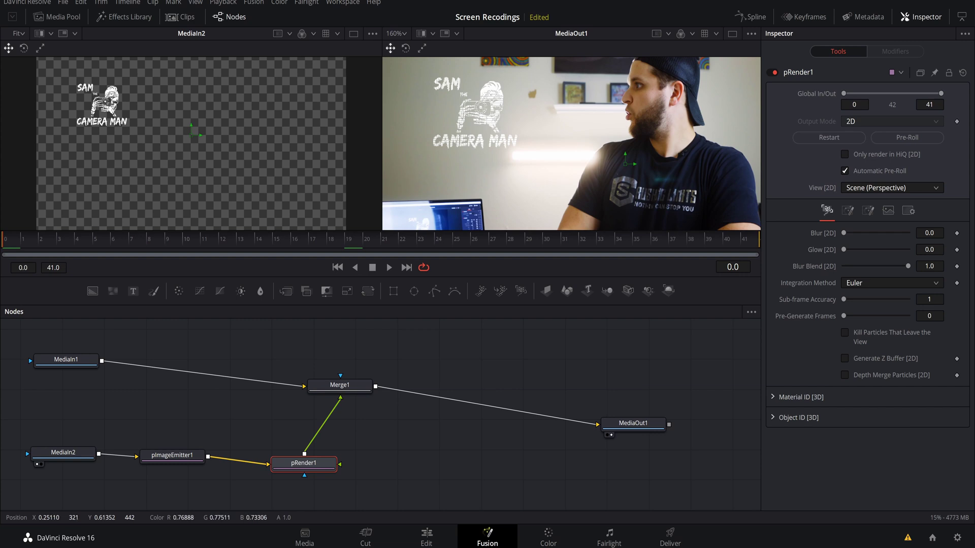
# Switch pImageEmitter1 to Blob-style particles with a Size of 0.1732
pyautogui.click(171, 458)
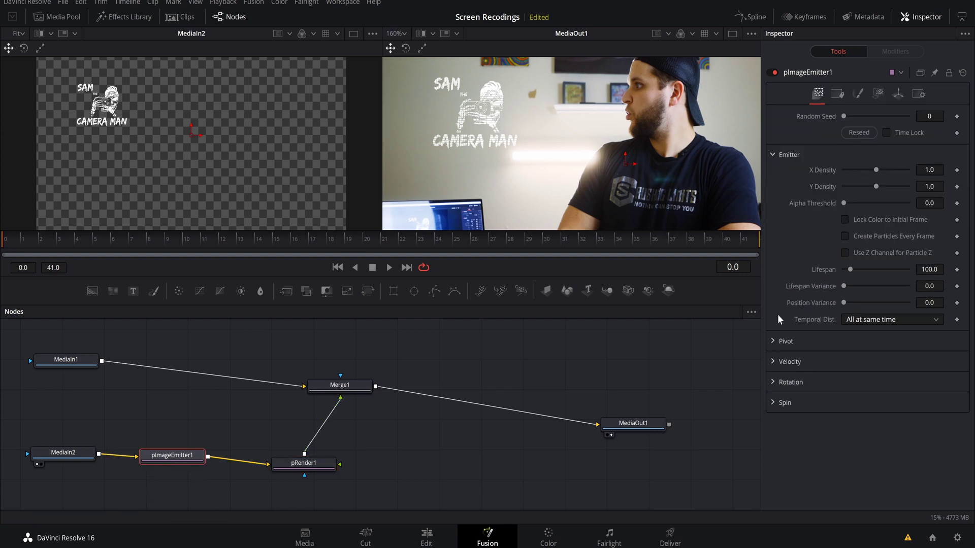
pyautogui.click(858, 95)
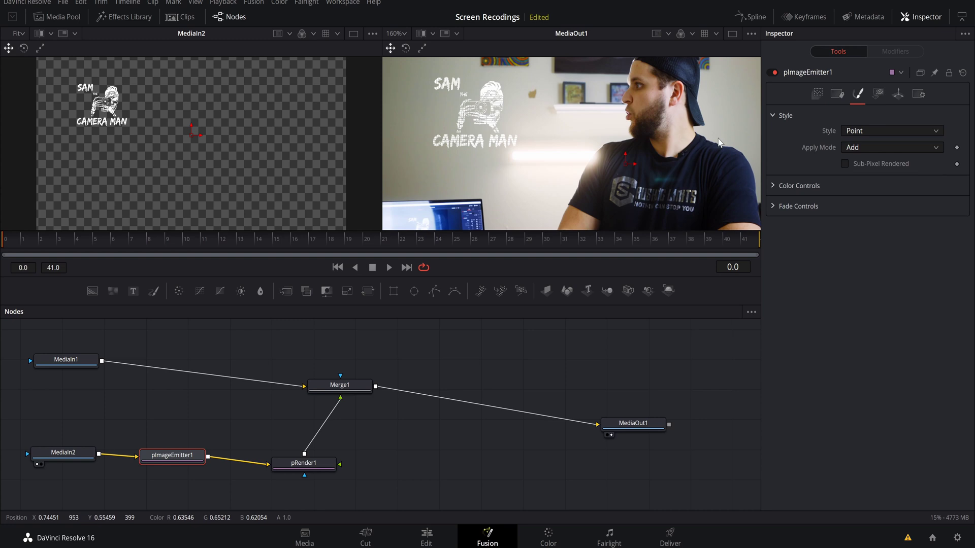
pyautogui.click(898, 131)
pyautogui.click(877, 170)
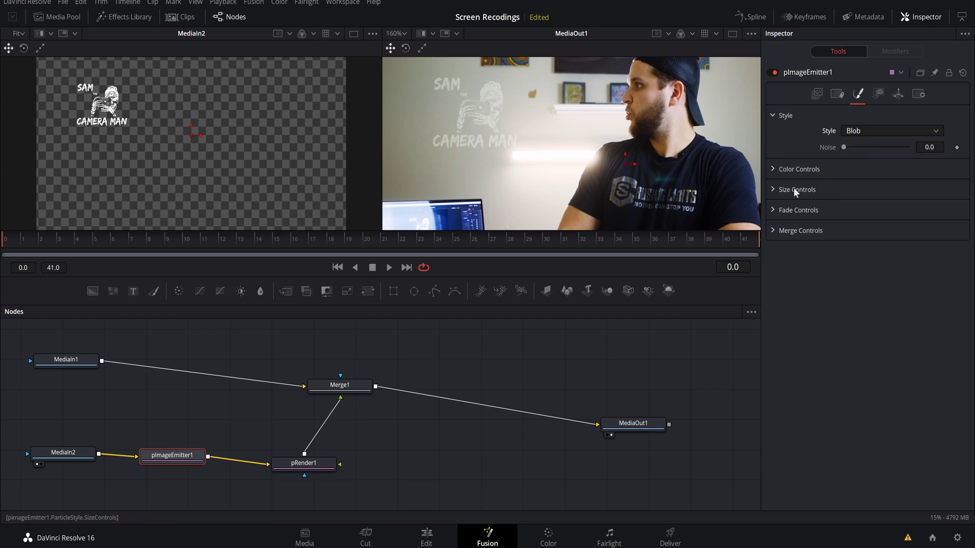
pyautogui.click(773, 190)
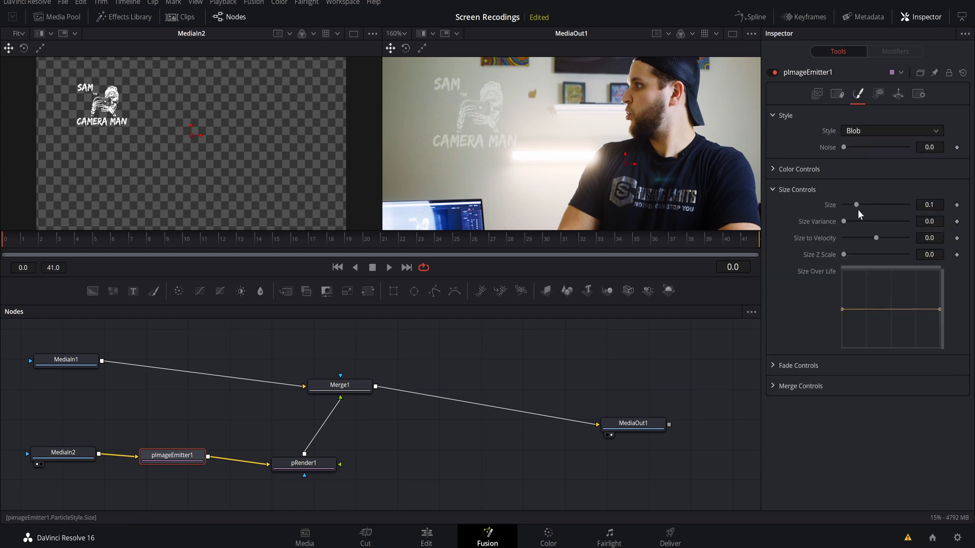
pyautogui.moveTo(857, 205); pyautogui.dragTo(871, 202)
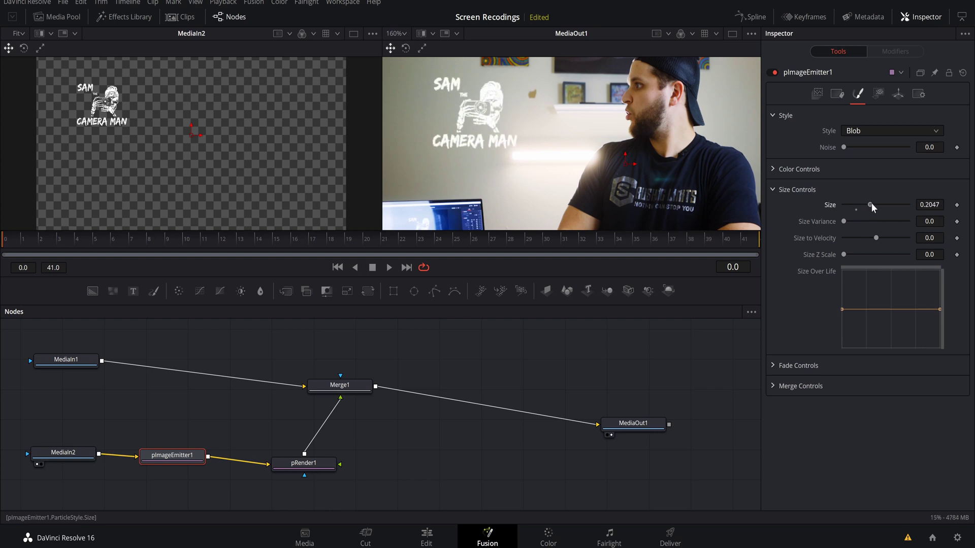
pyautogui.moveTo(870, 203); pyautogui.dragTo(865, 206)
pyautogui.moveTo(307, 468); pyautogui.dragTo(328, 457)
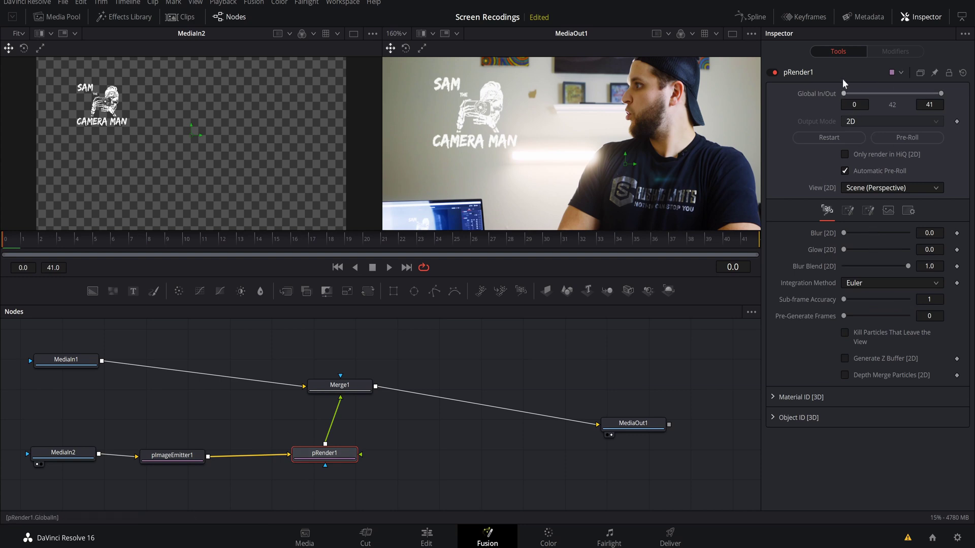
# In pImageEmitter1's Velocity controls, set Velocity to 0.094 and Velocity Variance to 0.063
pyautogui.click(166, 459)
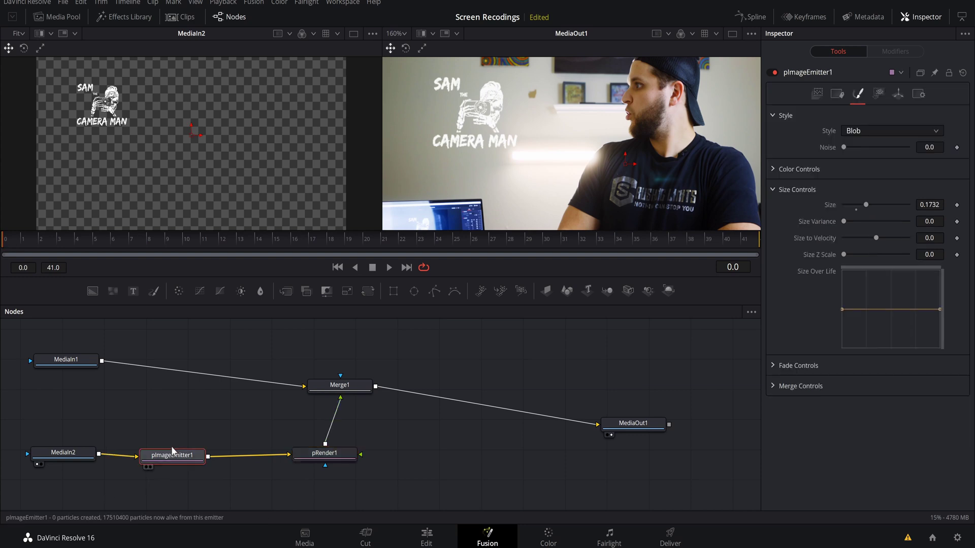
pyautogui.click(818, 93)
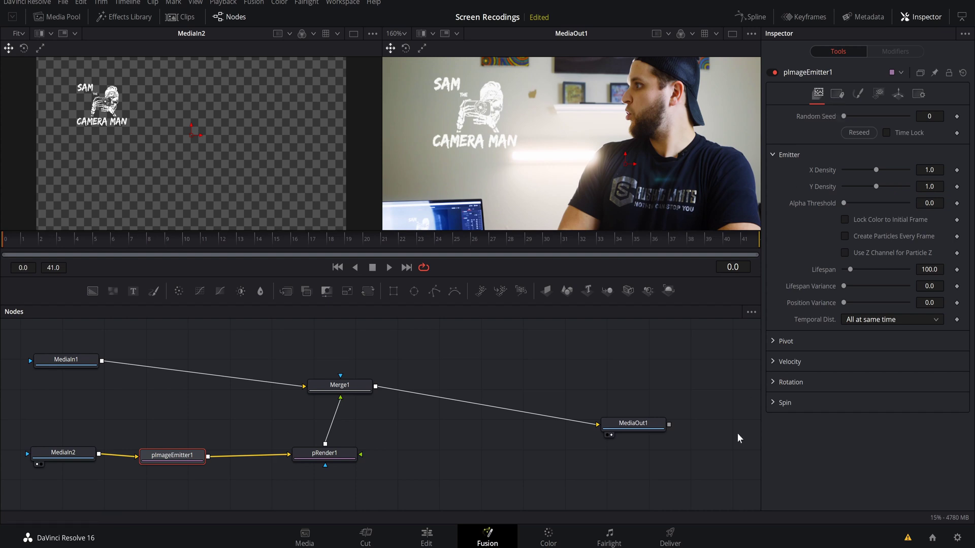
pyautogui.click(770, 362)
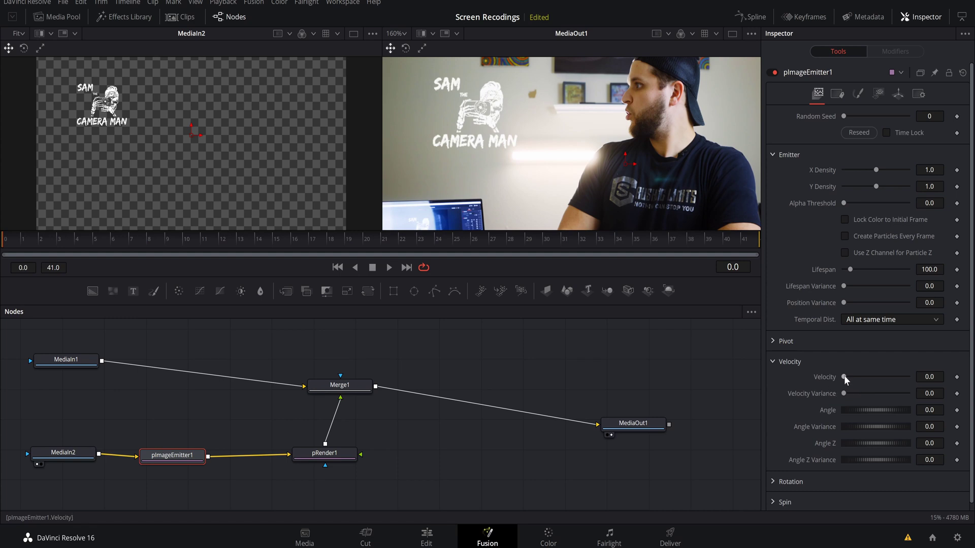
pyautogui.moveTo(844, 375); pyautogui.dragTo(850, 376)
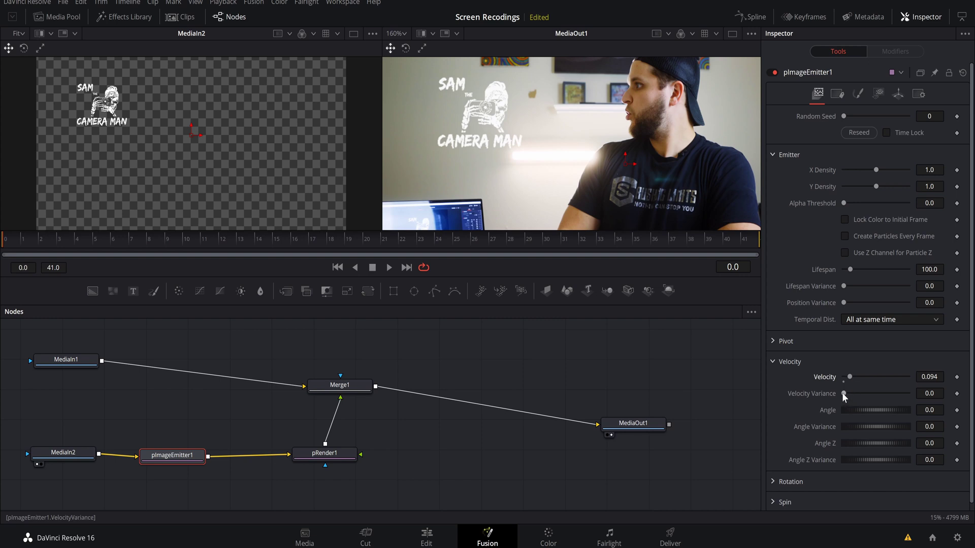
pyautogui.moveTo(843, 394); pyautogui.dragTo(847, 391)
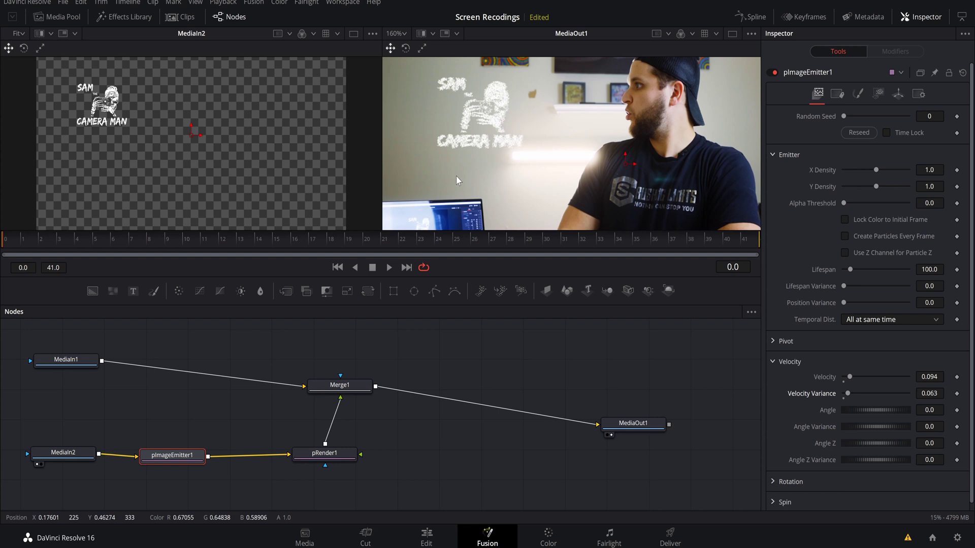
# Preview the particles, rewind to frame 0, and set pImageEmitter1's velocity Angle to -180
pyautogui.click(390, 267)
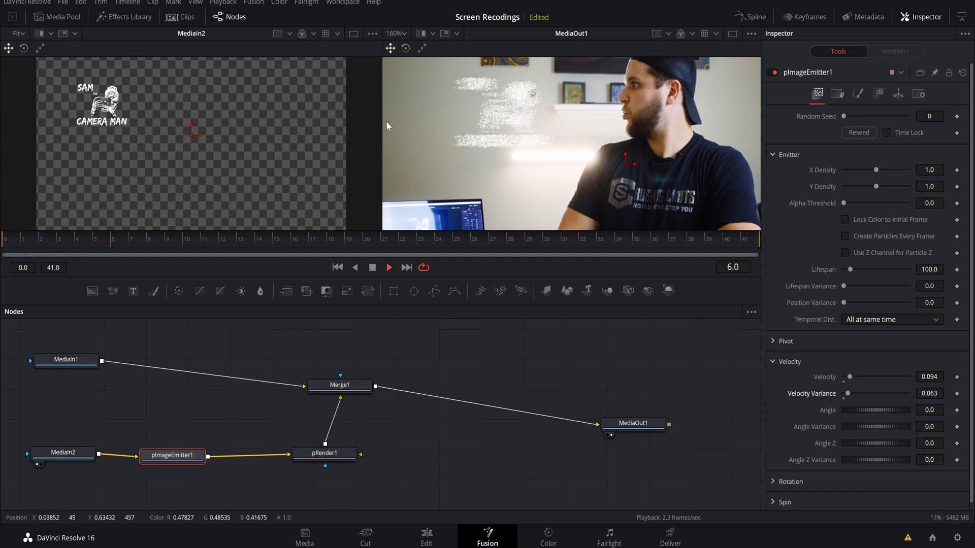
pyautogui.click(374, 267)
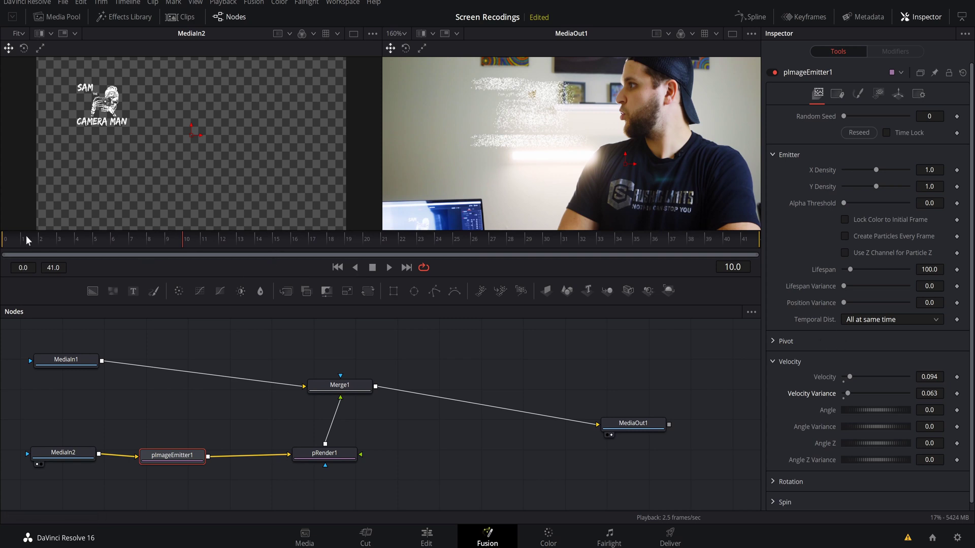
pyautogui.click(8, 241)
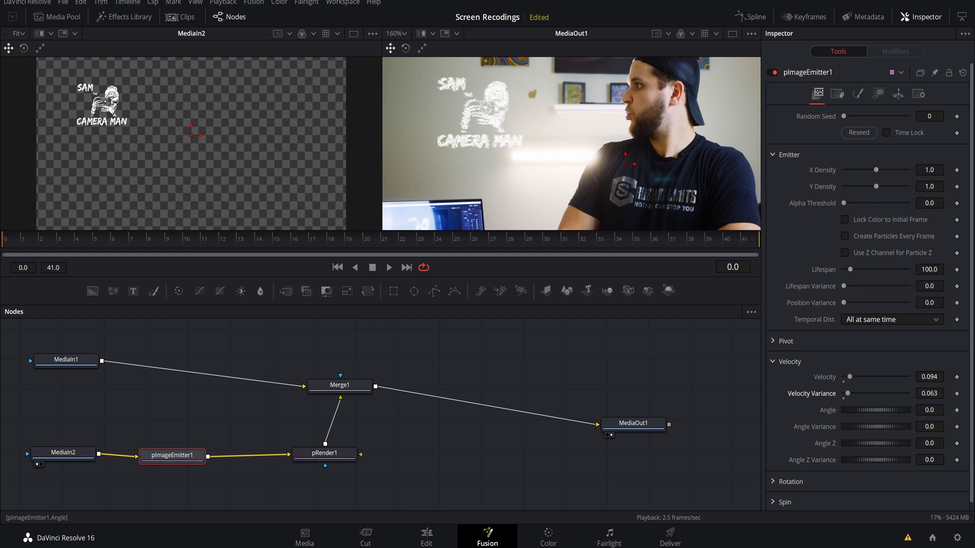
pyautogui.click(929, 409)
pyautogui.doubleClick(928, 410)
pyautogui.write('-180')
pyautogui.press('Tab')
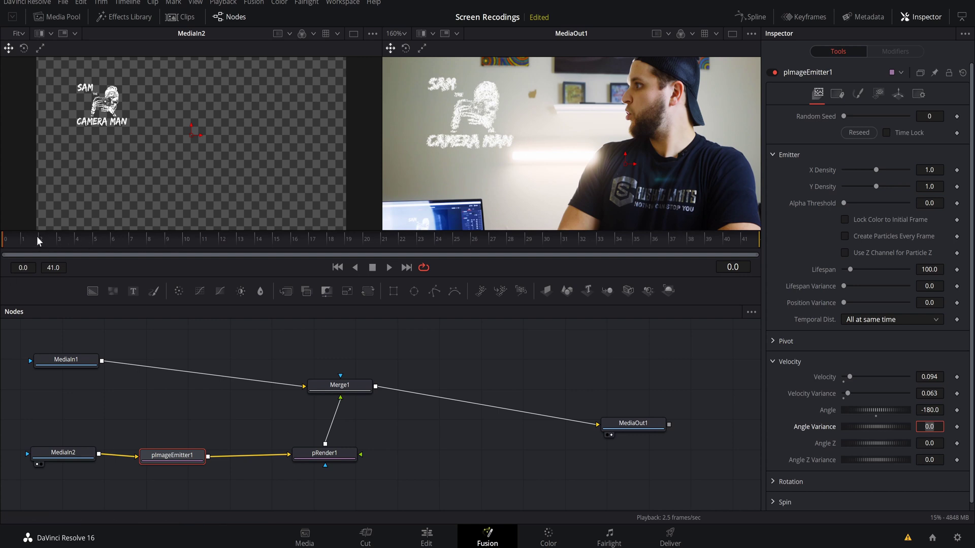
# Preview playback, zoom the viewer out, and show only the MediaOut1 output in a taller viewer
pyautogui.click(389, 267)
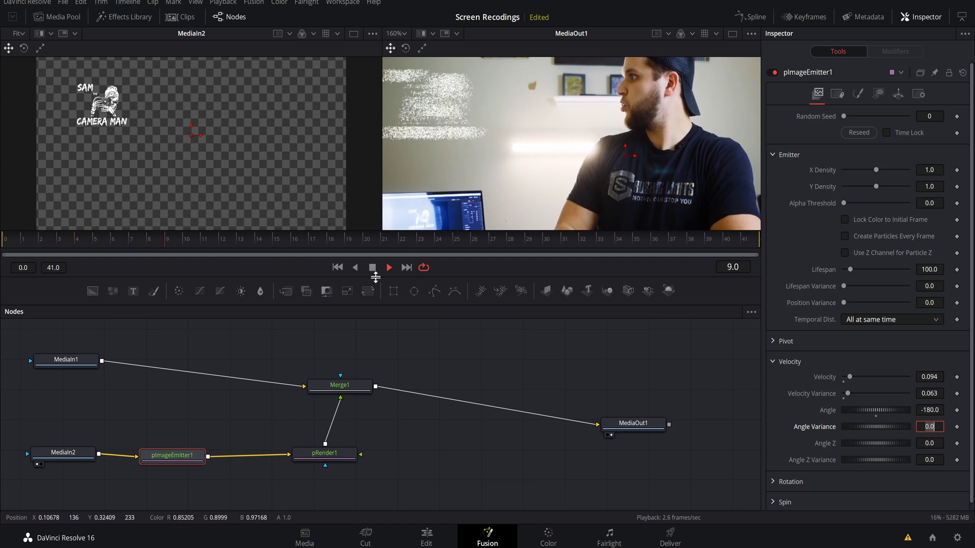
pyautogui.click(372, 267)
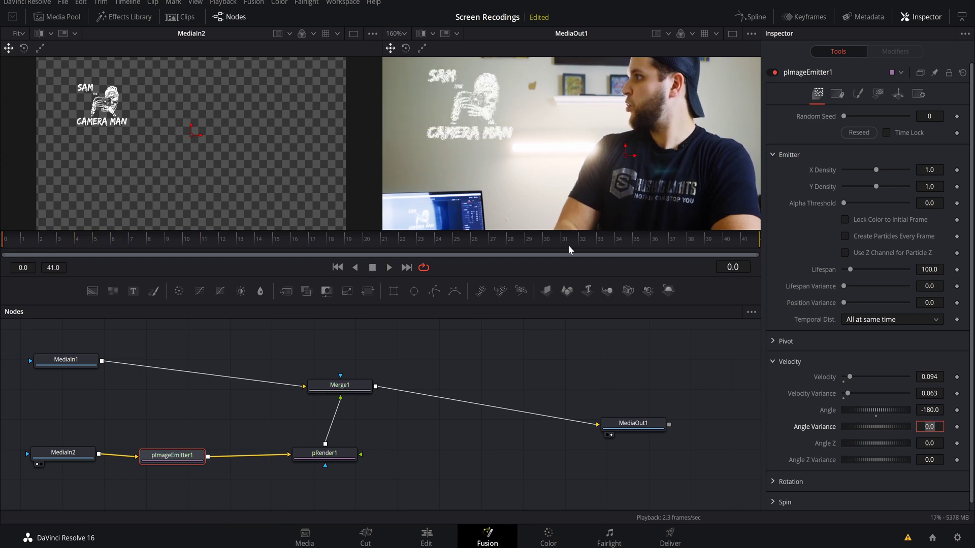
pyautogui.scroll(-5, 555, 181)
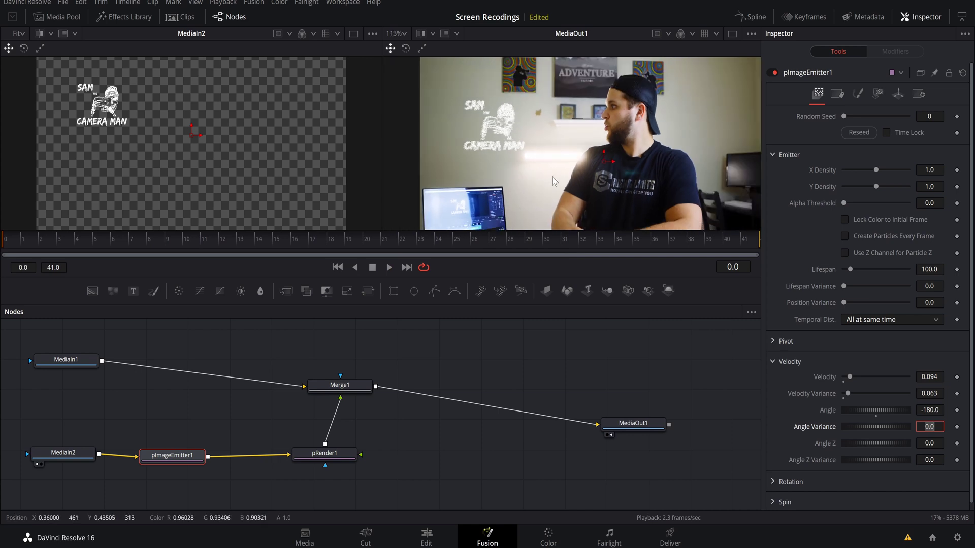
pyautogui.scroll(-1, 555, 182)
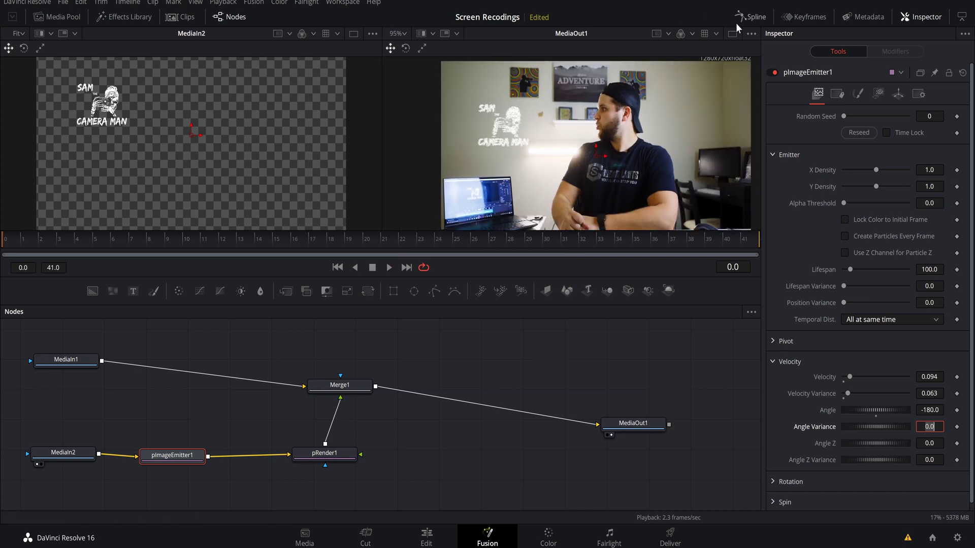
pyautogui.hotkey('ctrl', 'shift', 'w')
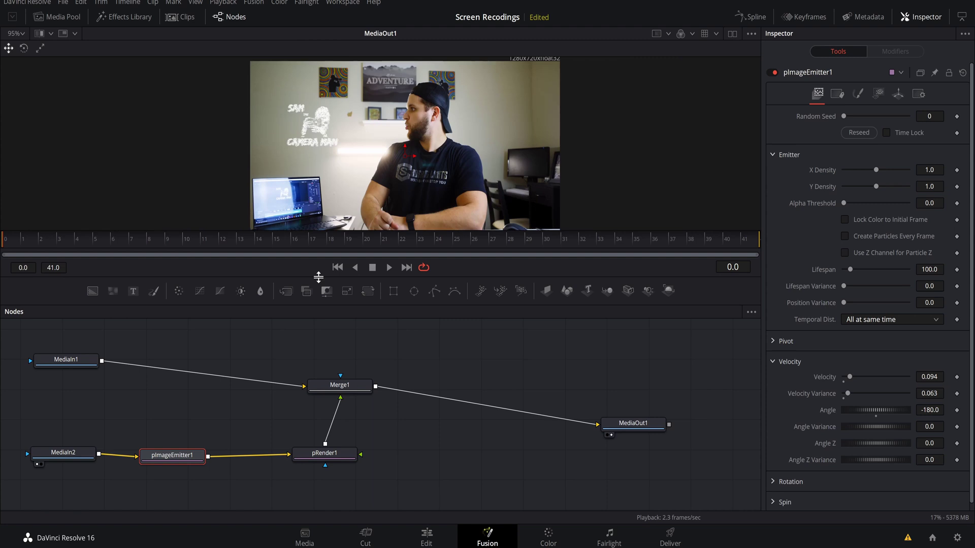
pyautogui.moveTo(325, 303); pyautogui.dragTo(324, 334)
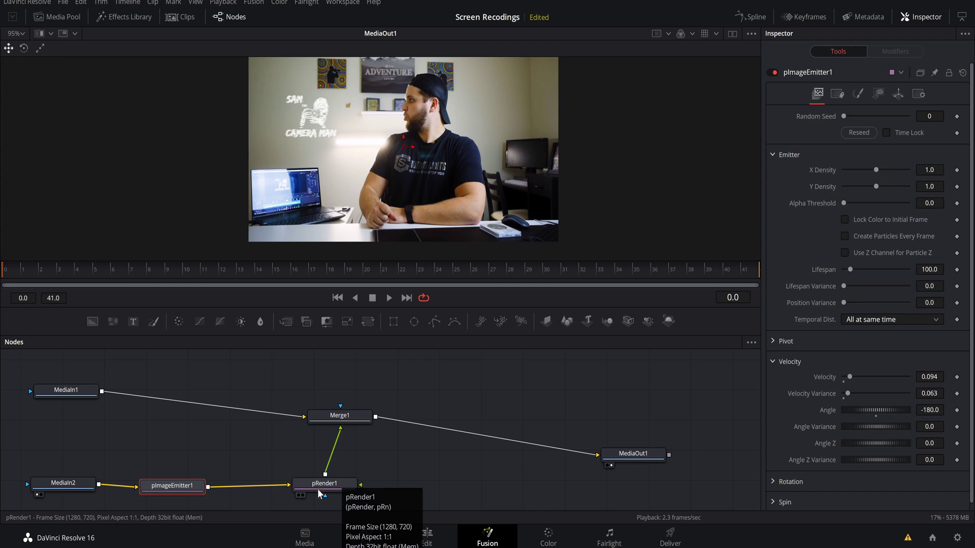
# Insert a pTurbulence node between pImageEmitter1 and pRender1
pyautogui.hotkey('shift', 'space')
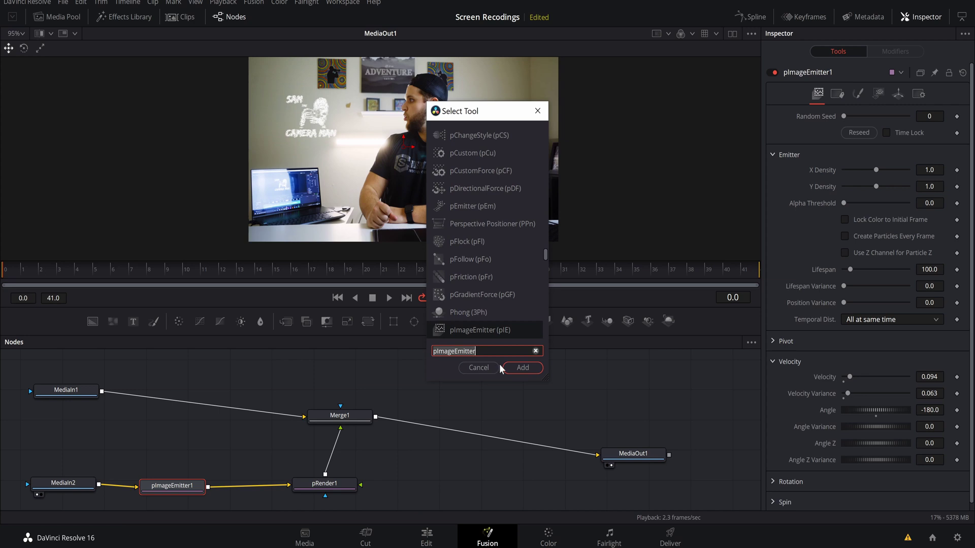
pyautogui.write('tur')
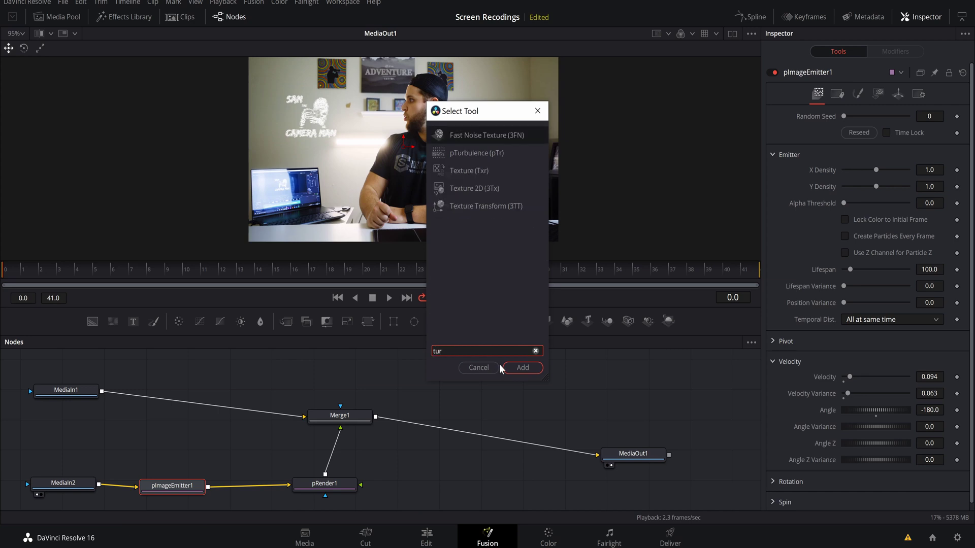
pyautogui.click(457, 152)
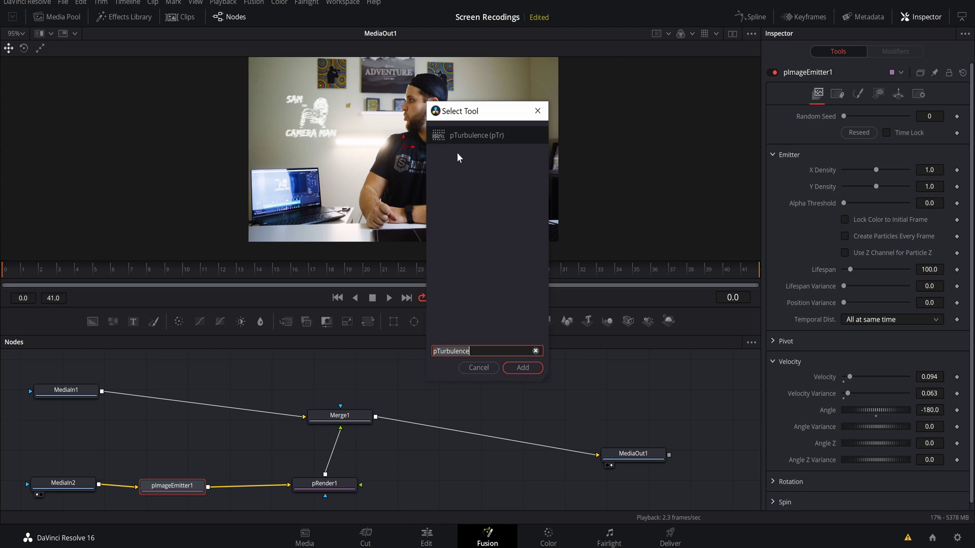
pyautogui.click(521, 367)
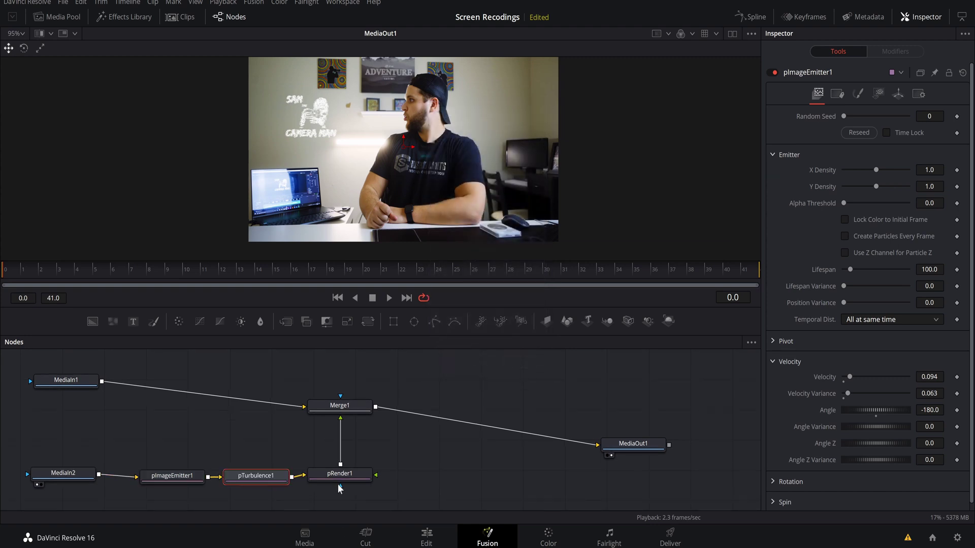
# Set pTurbulence1's X, Y and Z Strength to 0.677, 0.63 and 0.22
pyautogui.click(268, 479)
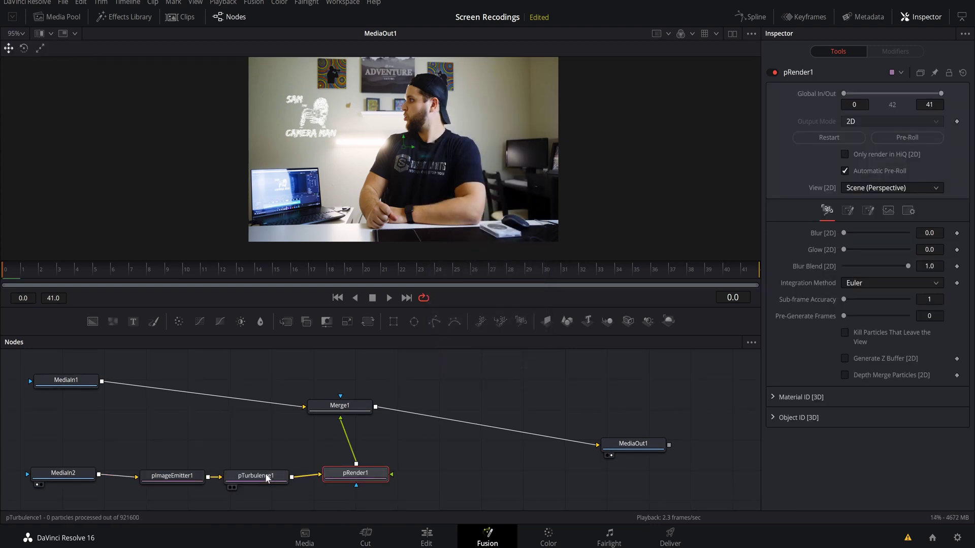
pyautogui.click(267, 478)
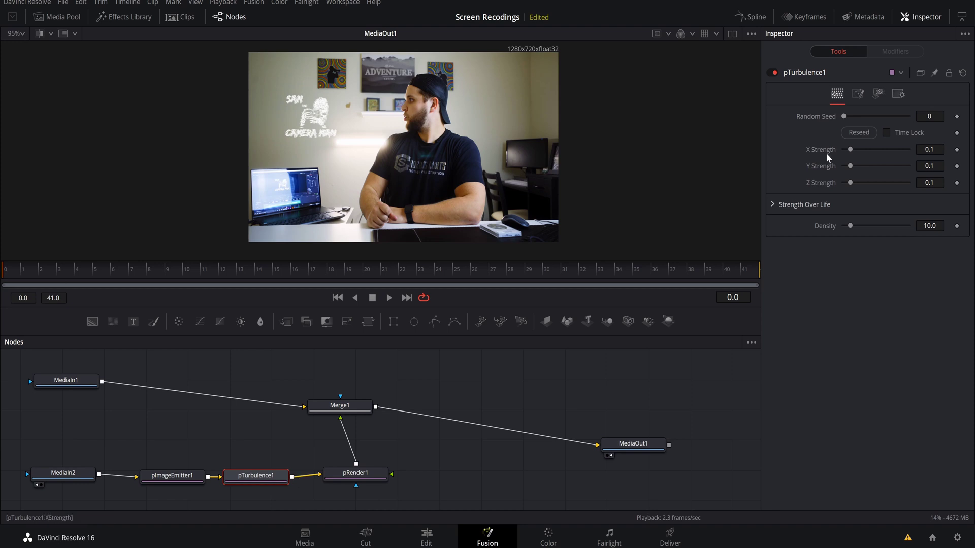
pyautogui.moveTo(851, 150); pyautogui.dragTo(859, 187)
pyautogui.click(871, 149)
pyautogui.click(887, 149)
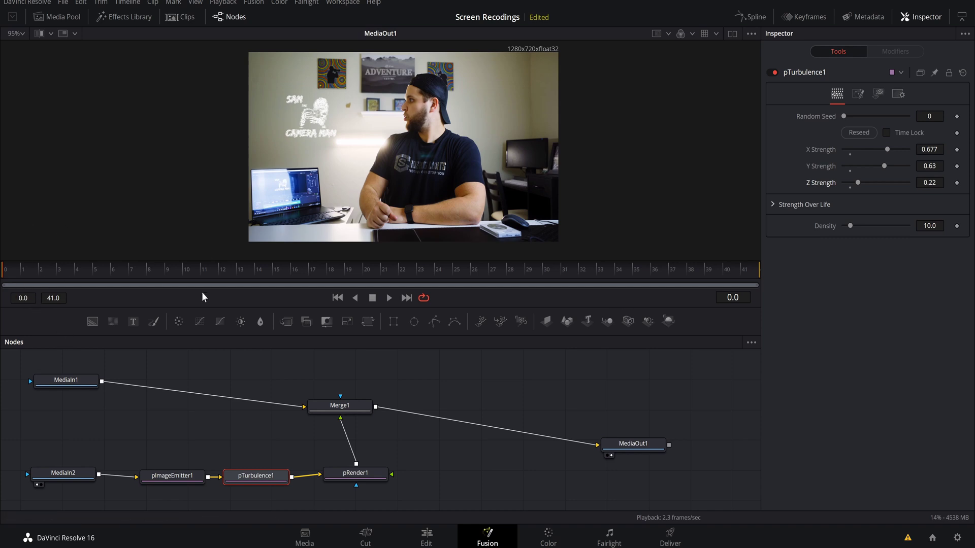
pyautogui.click(390, 302)
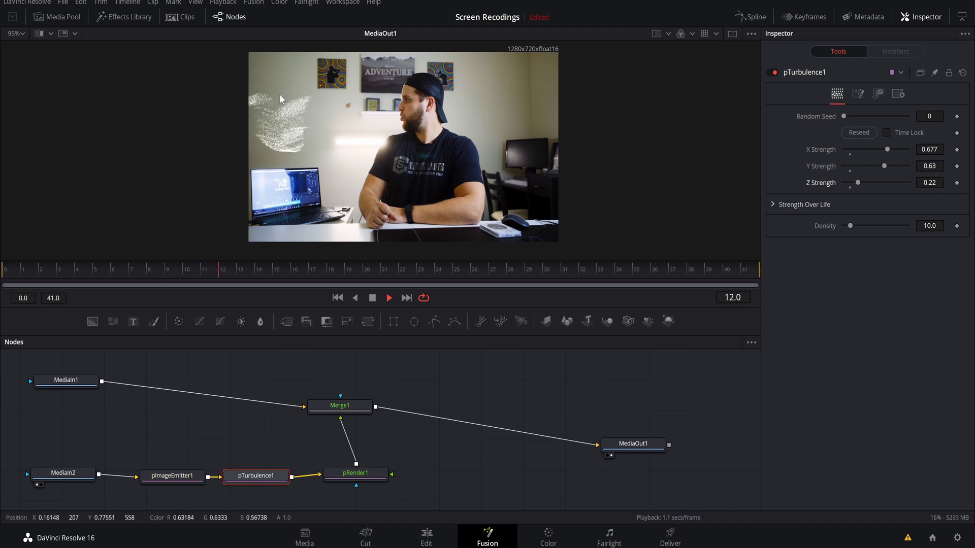
pyautogui.click(372, 298)
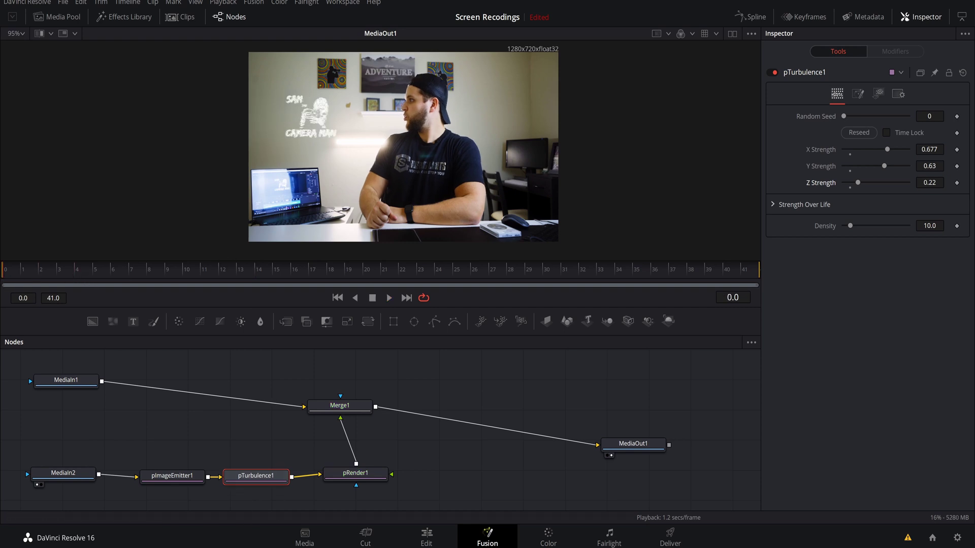
# Give pImageEmitter1 a particle Lifespan of 36 and move MediaOut1 level with Merge1
pyautogui.click(179, 478)
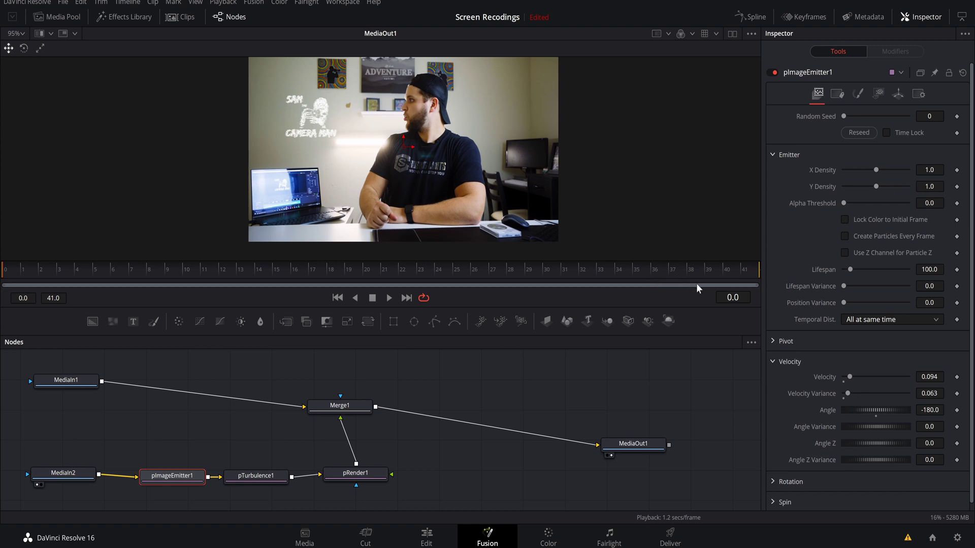
pyautogui.click(929, 270)
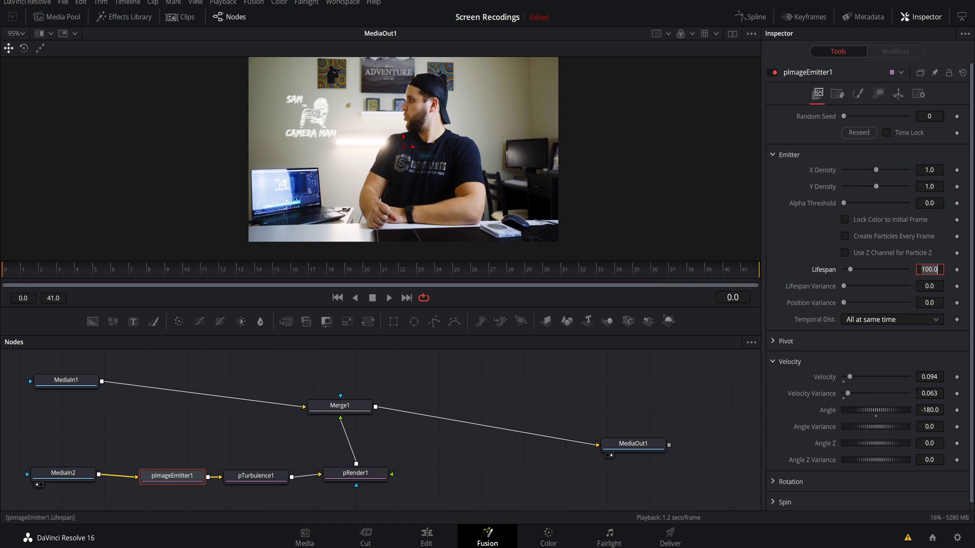
pyautogui.write('36')
pyautogui.press('Tab')
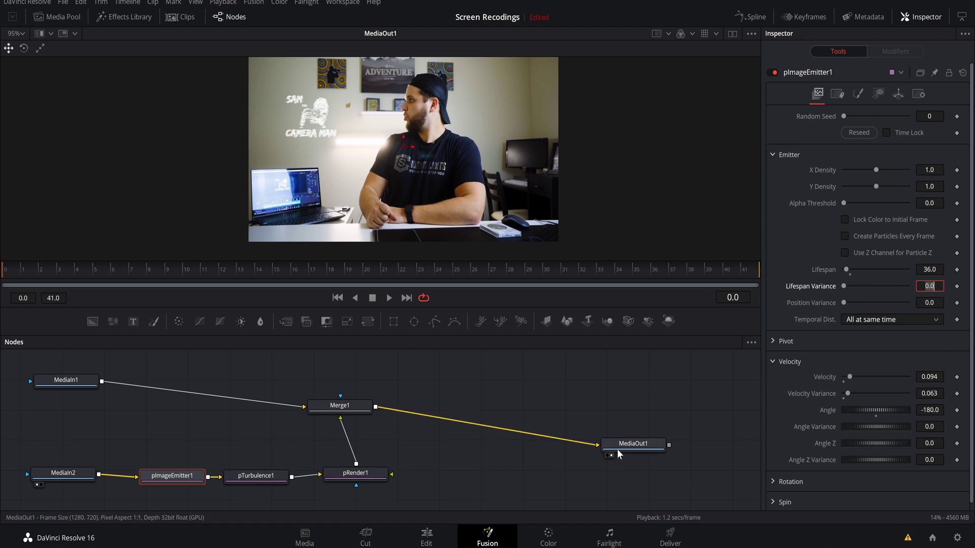
pyautogui.moveTo(640, 448); pyautogui.dragTo(634, 411)
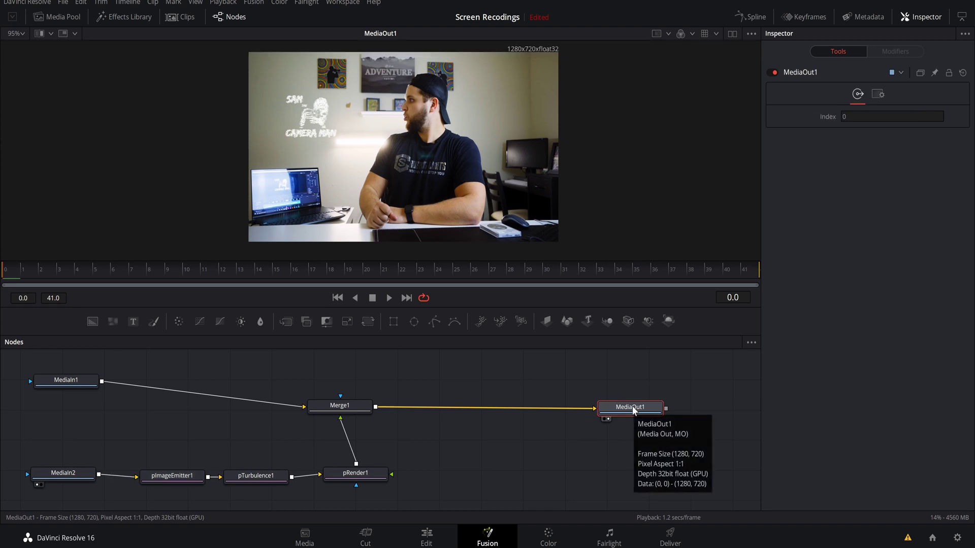
pyautogui.click(152, 477)
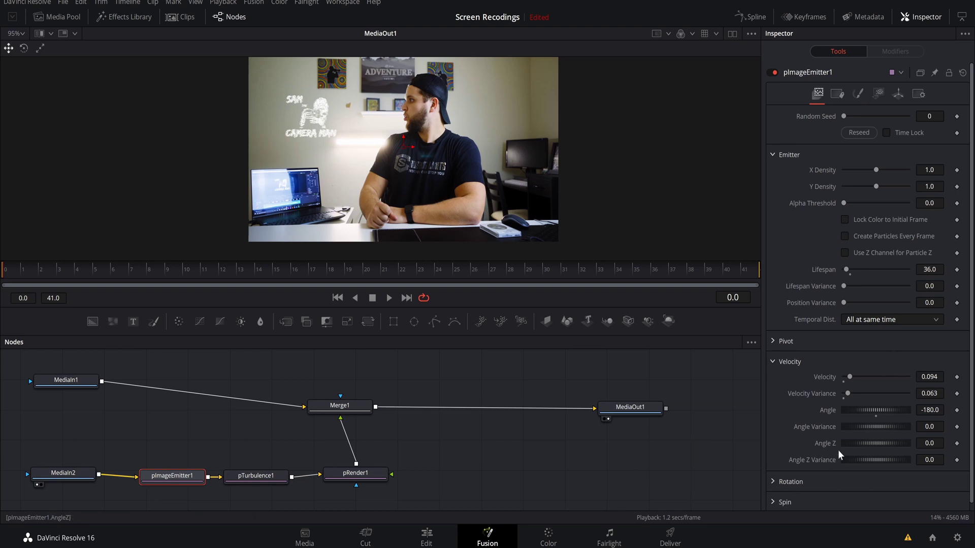
pyautogui.click(251, 481)
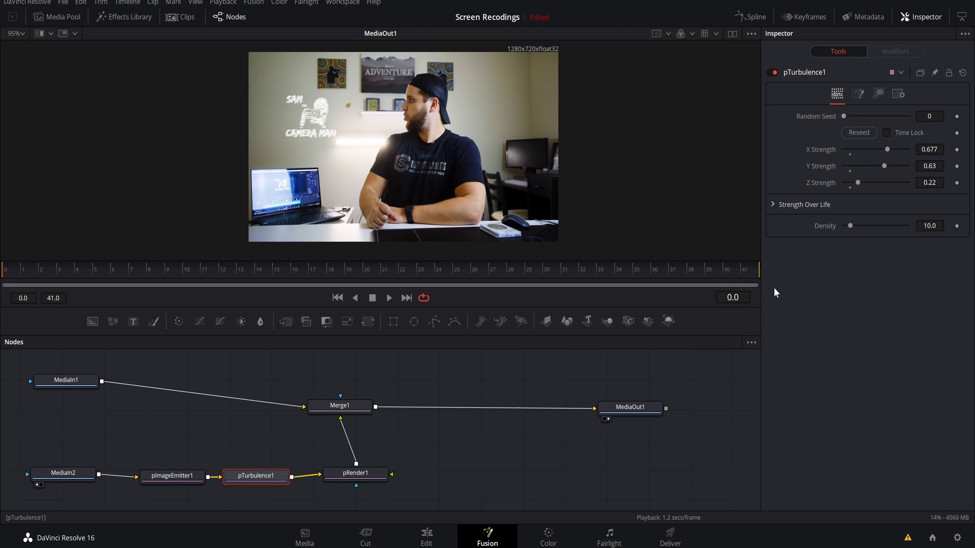
pyautogui.click(178, 477)
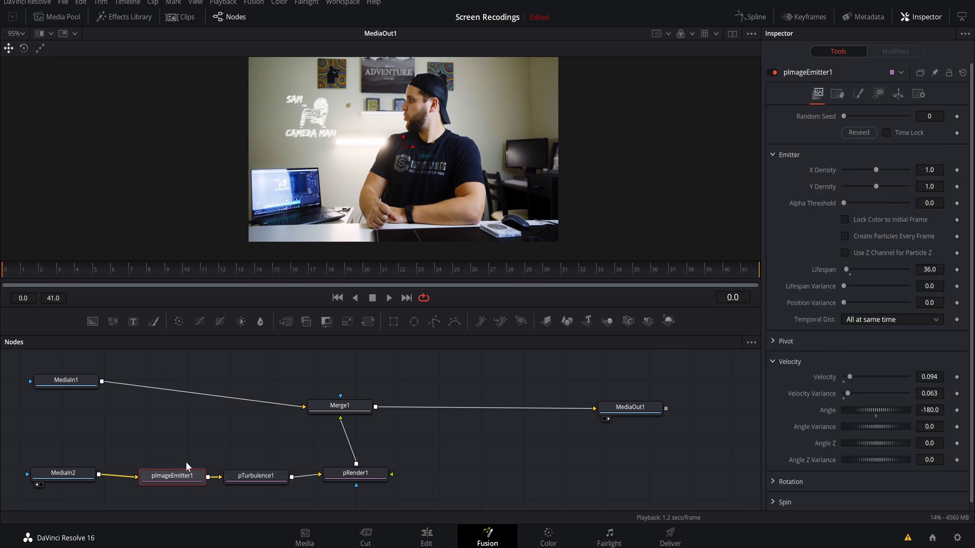